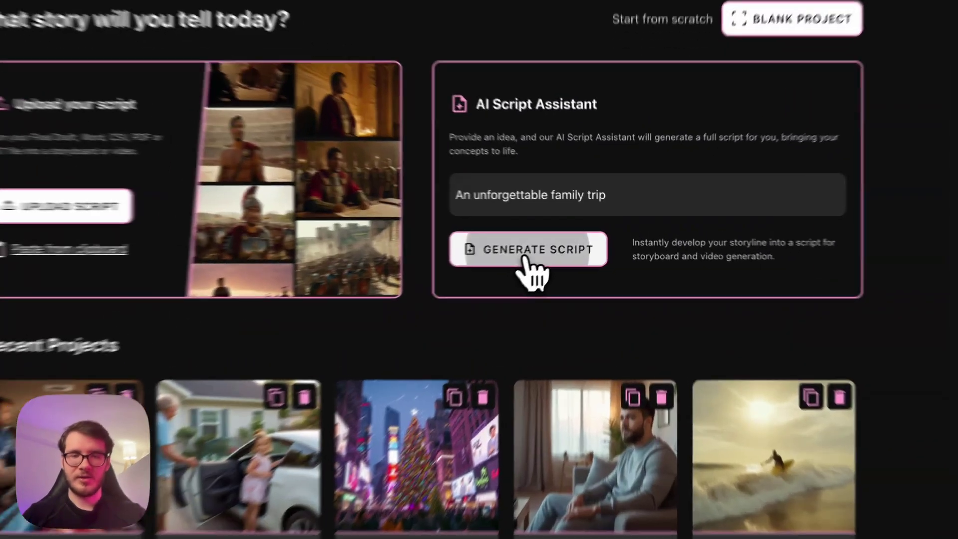
- Request a generated script for the family trip story idea
{"action": "left_click", "coordinate": [564, 240]}
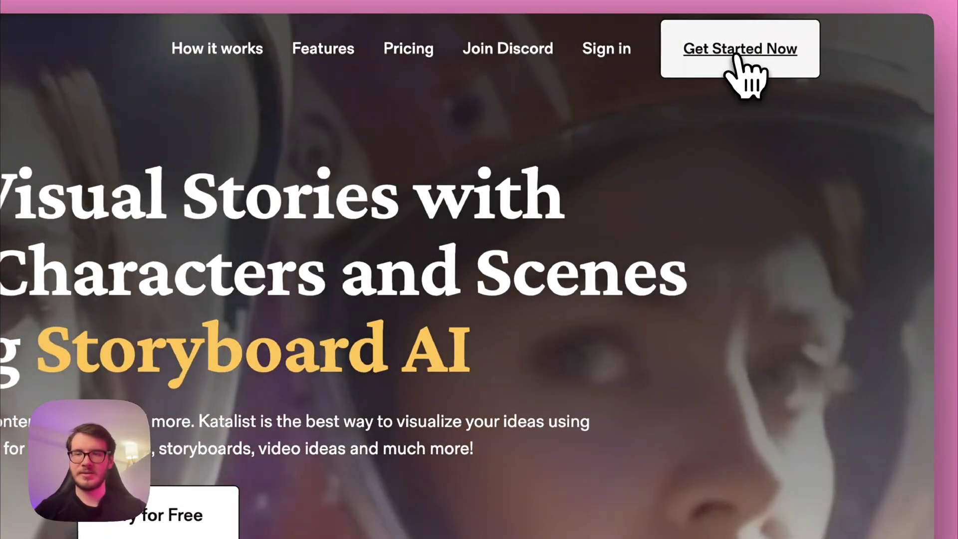
- Open the studio and generate a script from the idea 'An unforgettable family trip'
{"action": "left_click", "coordinate": [737, 52]}
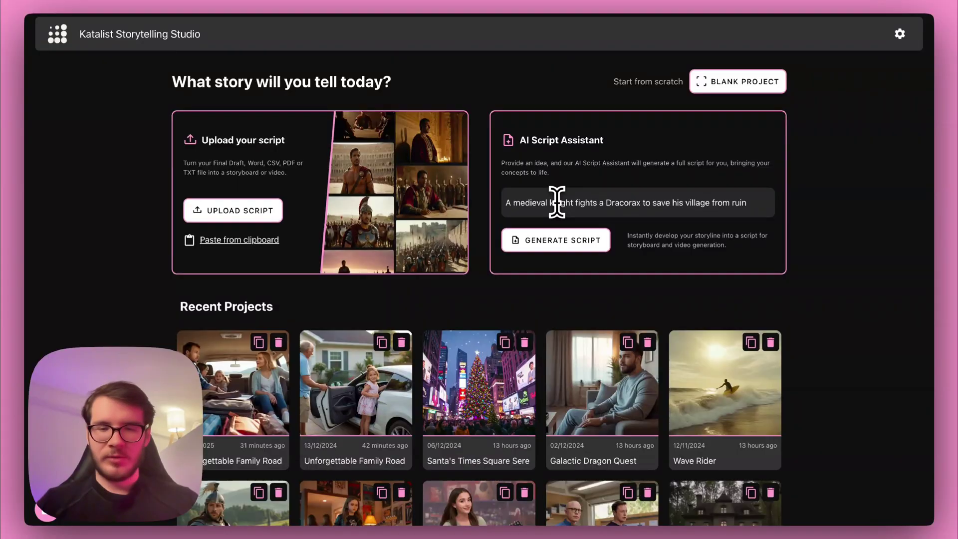
{"action": "triple_click", "coordinate": [586, 202]}
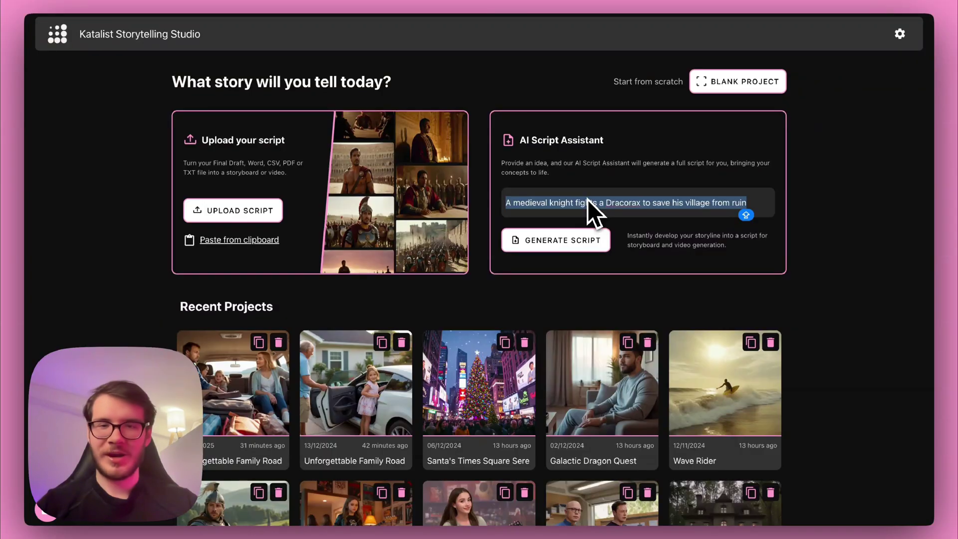
{"action": "type", "text": "An unfort"}
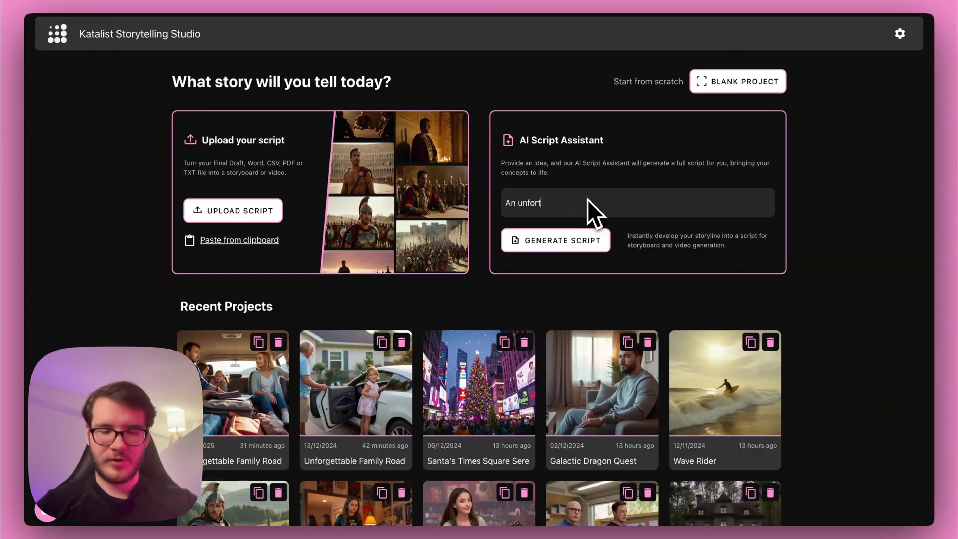
{"action": "key", "text": "BackSpace"}
{"action": "type", "text": "gettable family trip"}
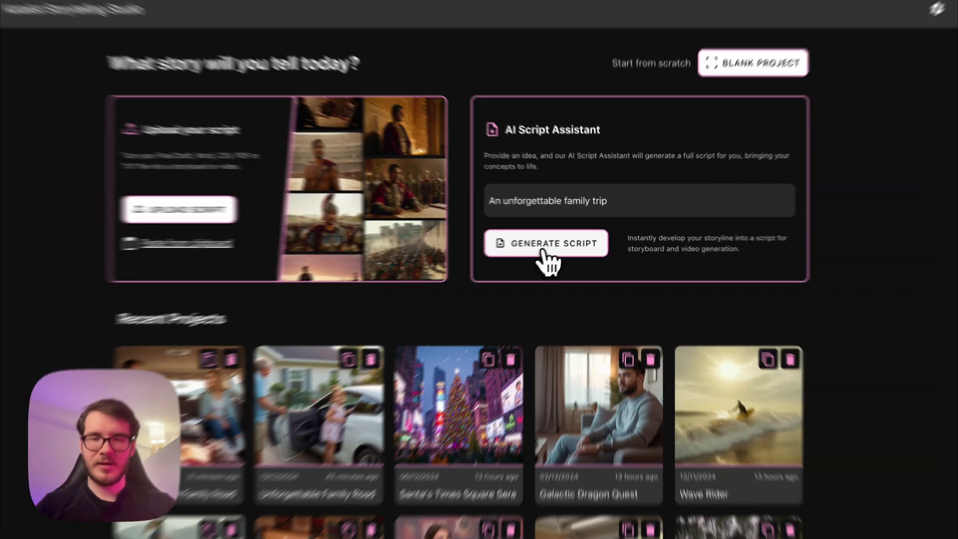
{"action": "left_click", "coordinate": [554, 244]}
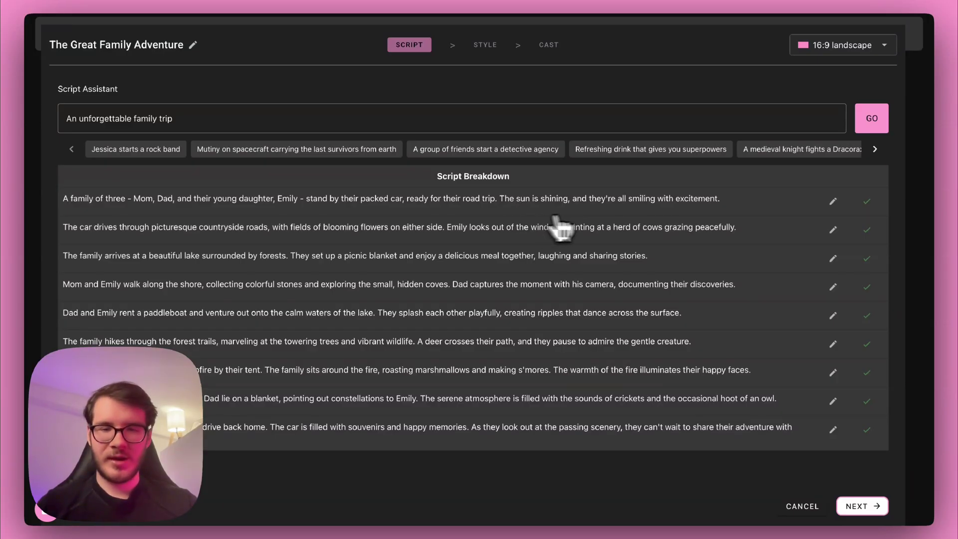
- Edit the first scene's text and toggle the check marks on the first two scene rows
{"action": "left_click", "coordinate": [828, 204]}
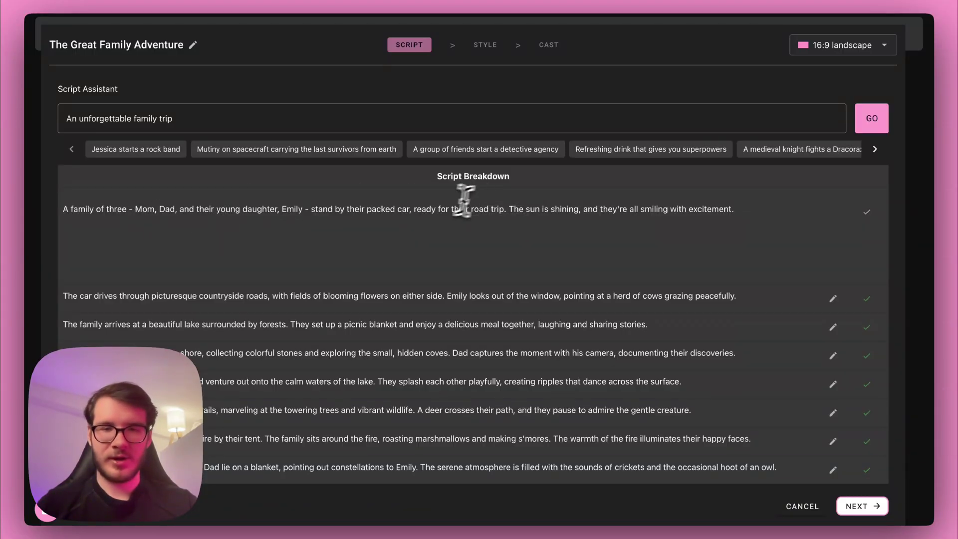
{"action": "left_click", "coordinate": [867, 212]}
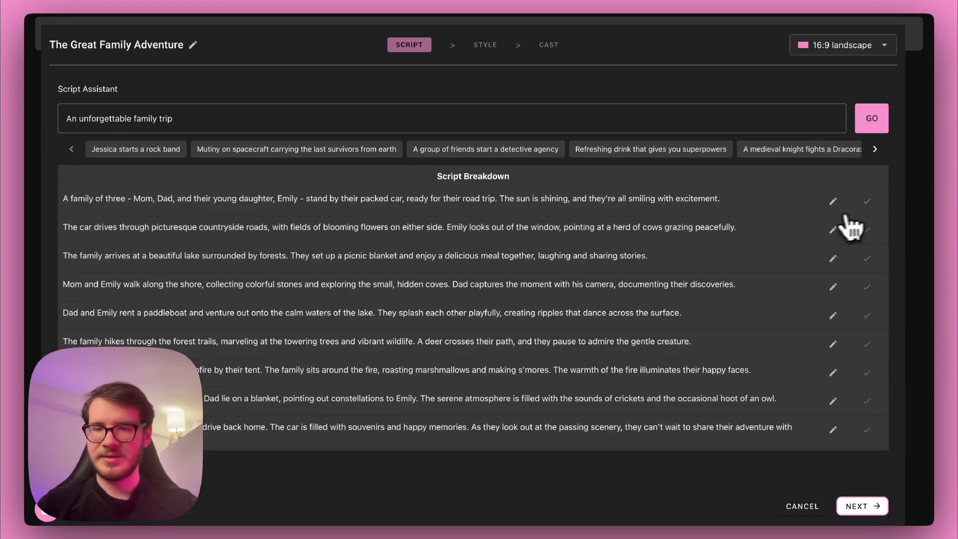
{"action": "left_click", "coordinate": [866, 203]}
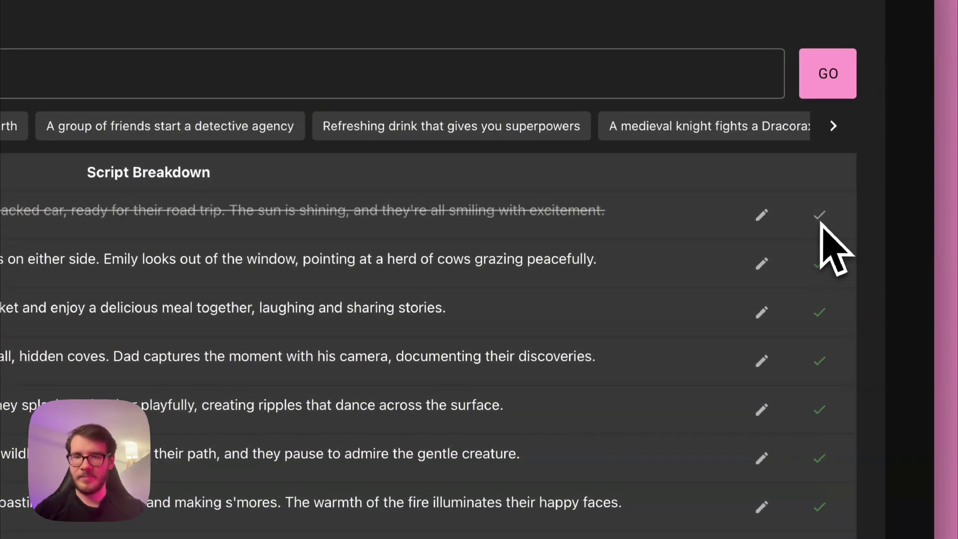
{"action": "left_click", "coordinate": [819, 264]}
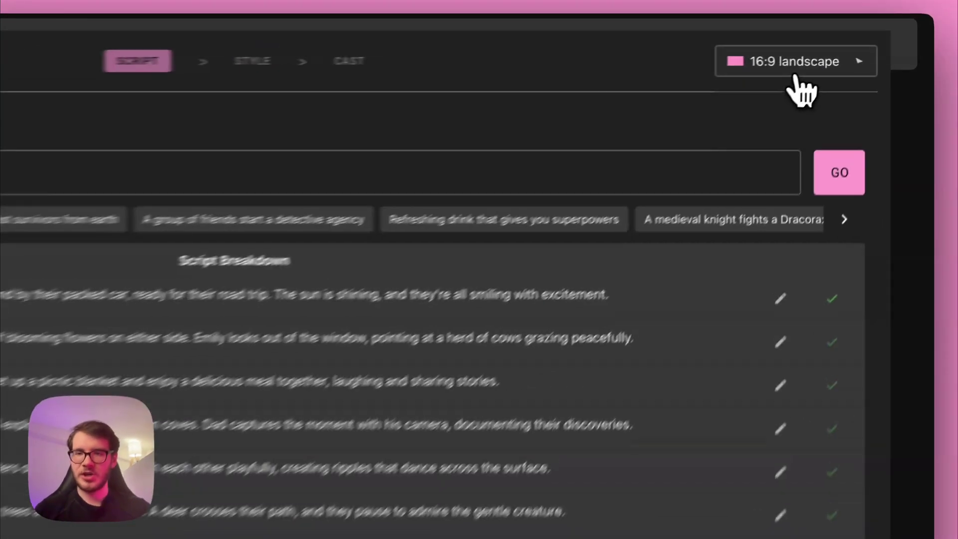
- Keep the 16:9 landscape aspect ratio and continue to the Style step
{"action": "left_click", "coordinate": [811, 46]}
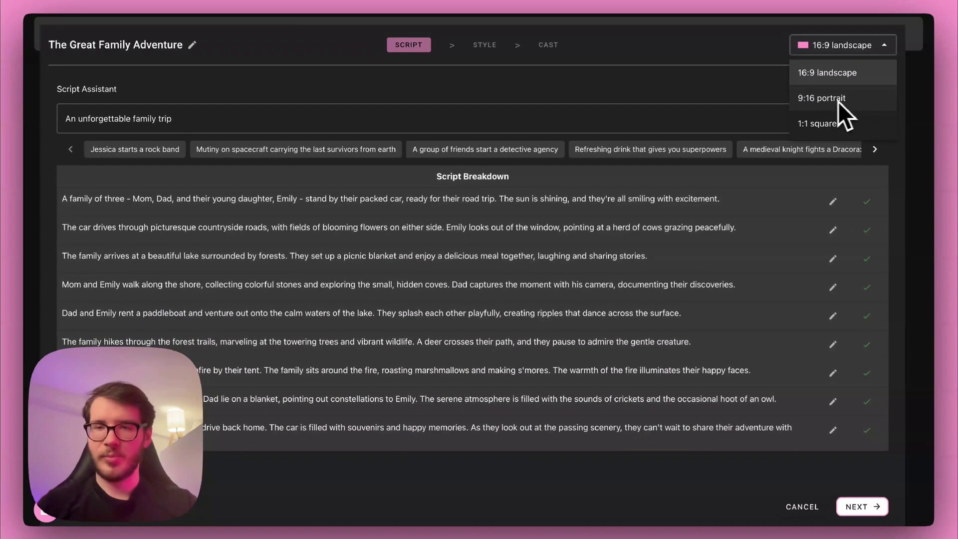
{"action": "left_click", "coordinate": [481, 215]}
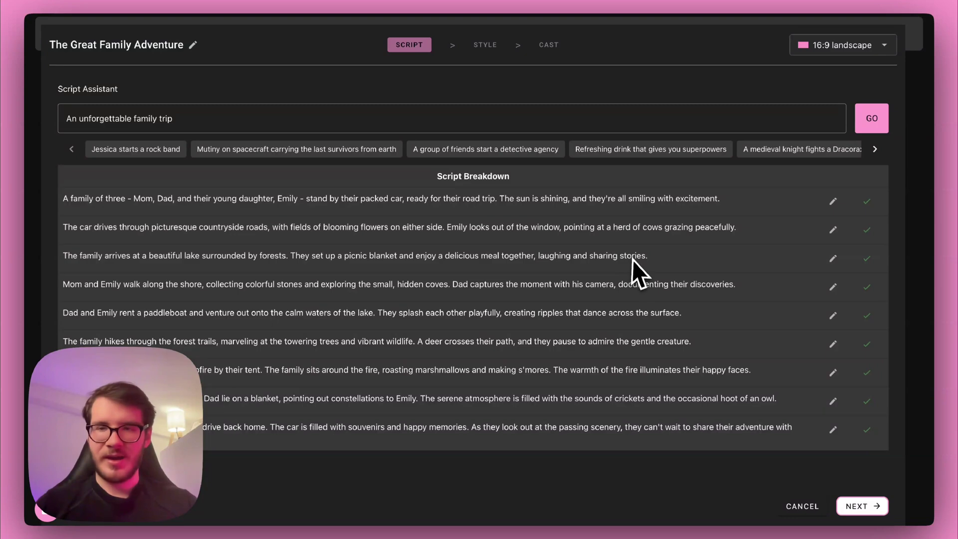
{"action": "left_click", "coordinate": [848, 516]}
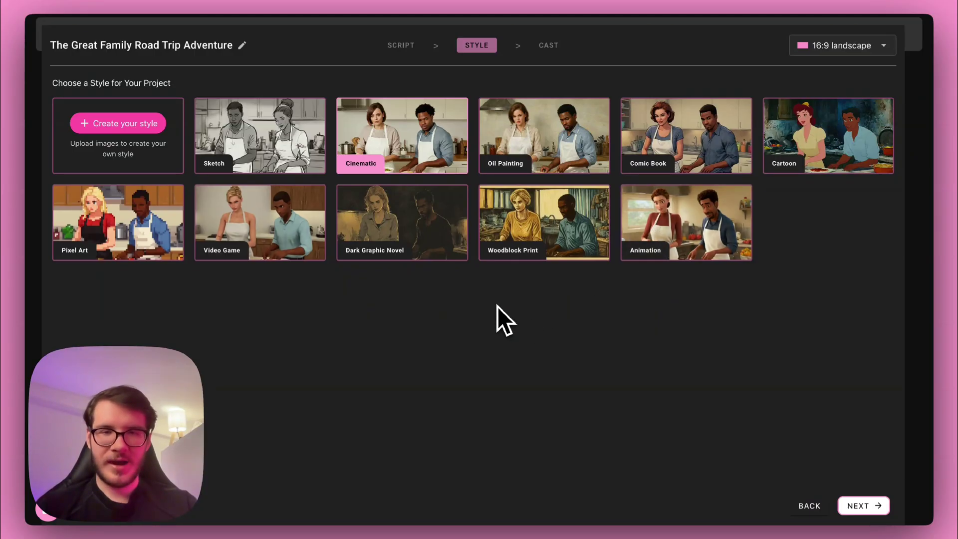
- Choose the Cinematic style, look at custom style creation, then return to the presets
{"action": "left_click", "coordinate": [415, 164]}
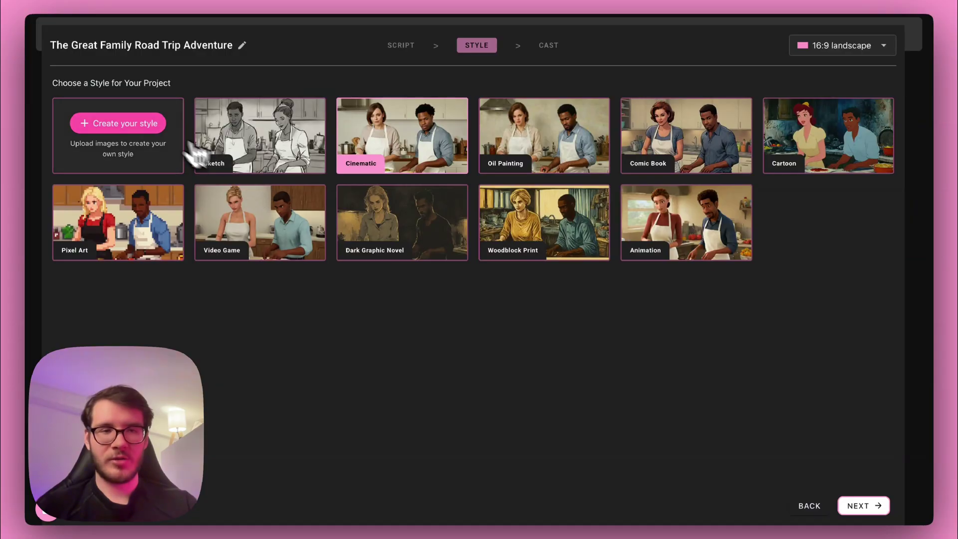
{"action": "left_click", "coordinate": [120, 131]}
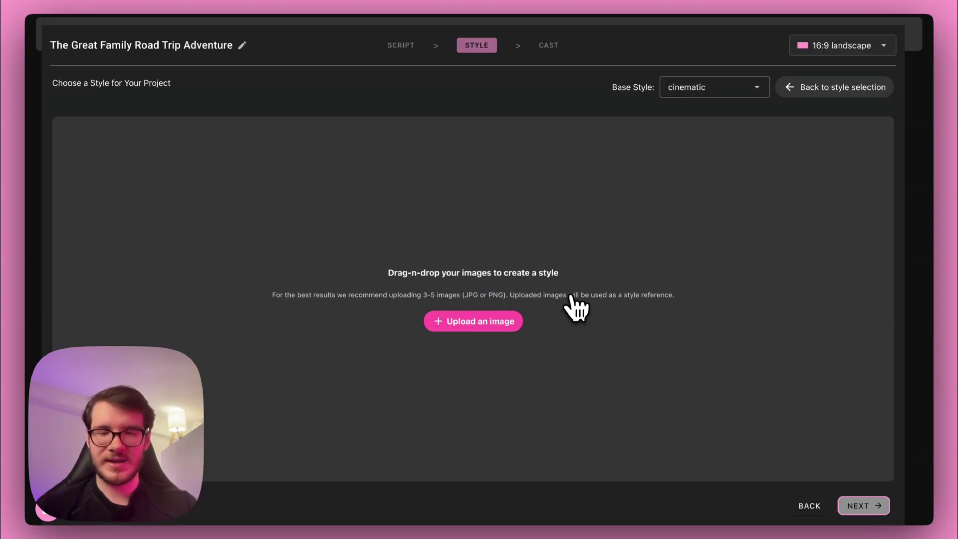
{"action": "left_click", "coordinate": [827, 88]}
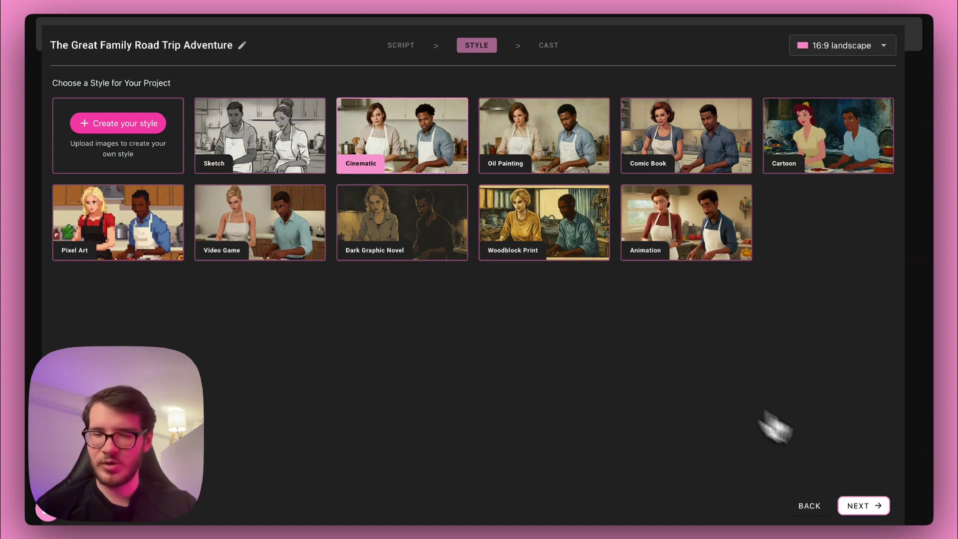
- On the cast step, browse John's alternative appearances and close without changes
{"action": "left_click", "coordinate": [860, 506]}
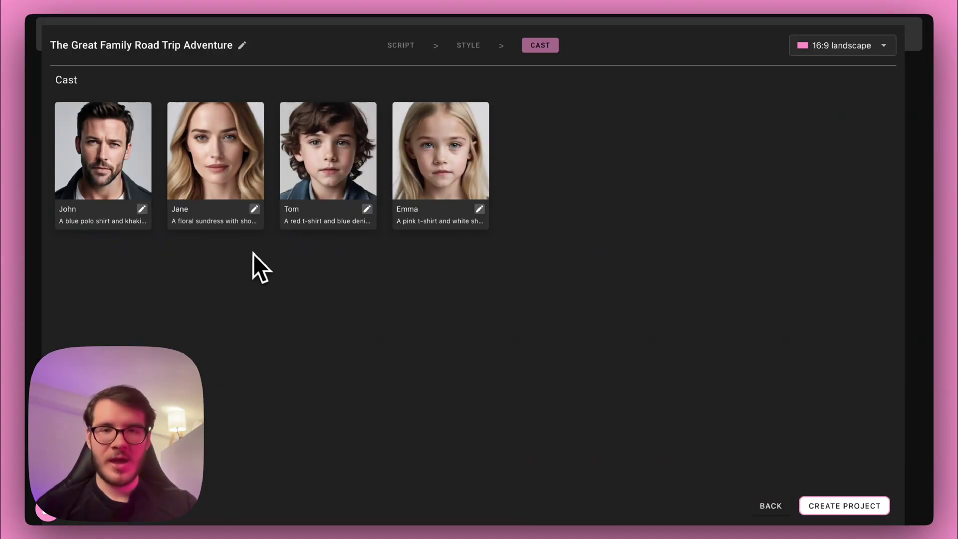
{"action": "left_click", "coordinate": [141, 209]}
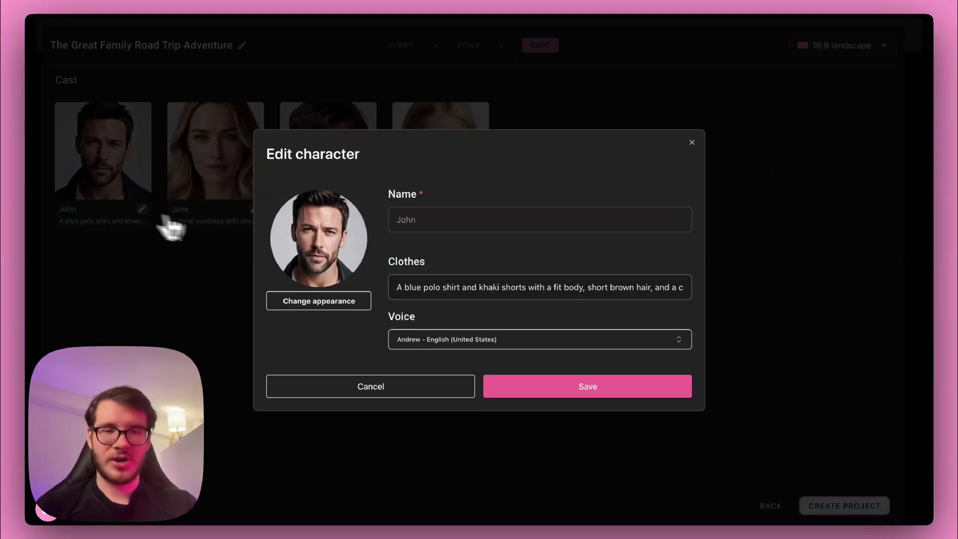
{"action": "left_click", "coordinate": [343, 305]}
{"action": "scroll", "coordinate": [463, 294], "scroll_direction": "down", "scroll_amount": 4}
{"action": "scroll", "coordinate": [466, 284], "scroll_direction": "up", "scroll_amount": 4}
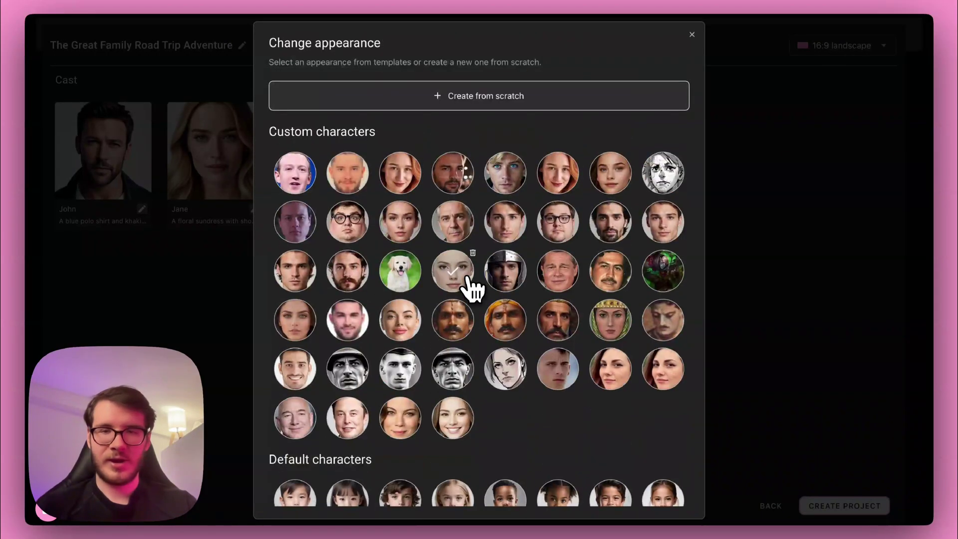
{"action": "scroll", "coordinate": [466, 319], "scroll_direction": "down", "scroll_amount": 4}
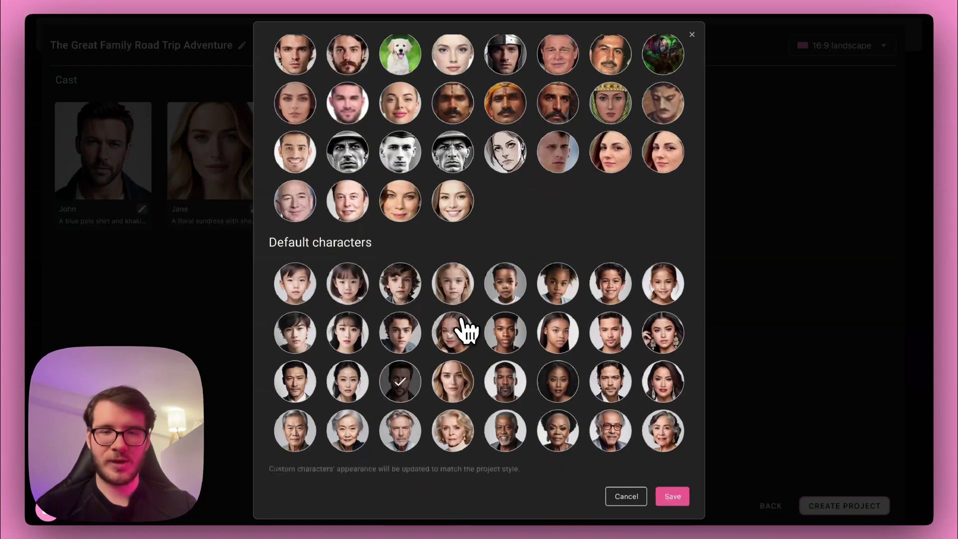
{"action": "scroll", "coordinate": [462, 321], "scroll_direction": "up", "scroll_amount": 8}
{"action": "left_click", "coordinate": [691, 34]}
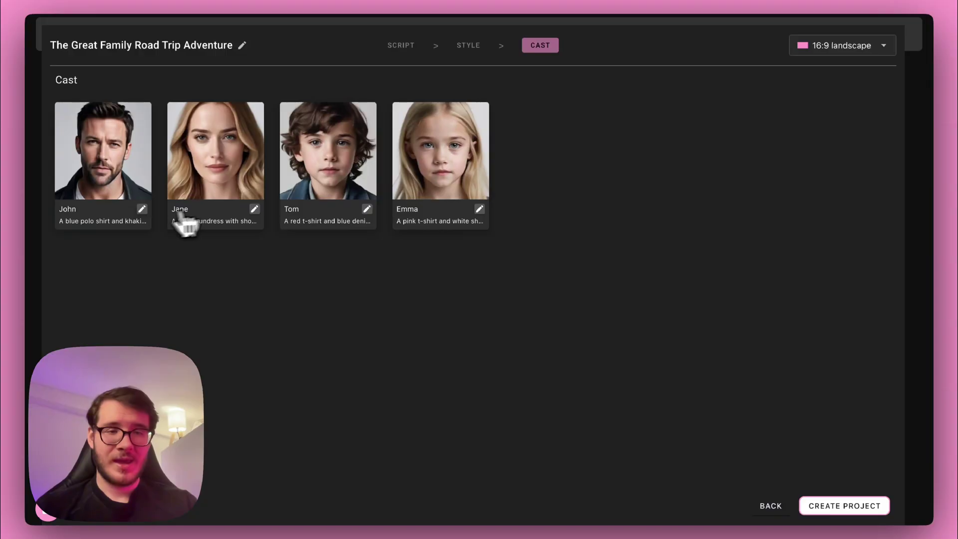
- Review Jane's clothes and voice options without saving, then create the project
{"action": "left_click", "coordinate": [256, 209]}
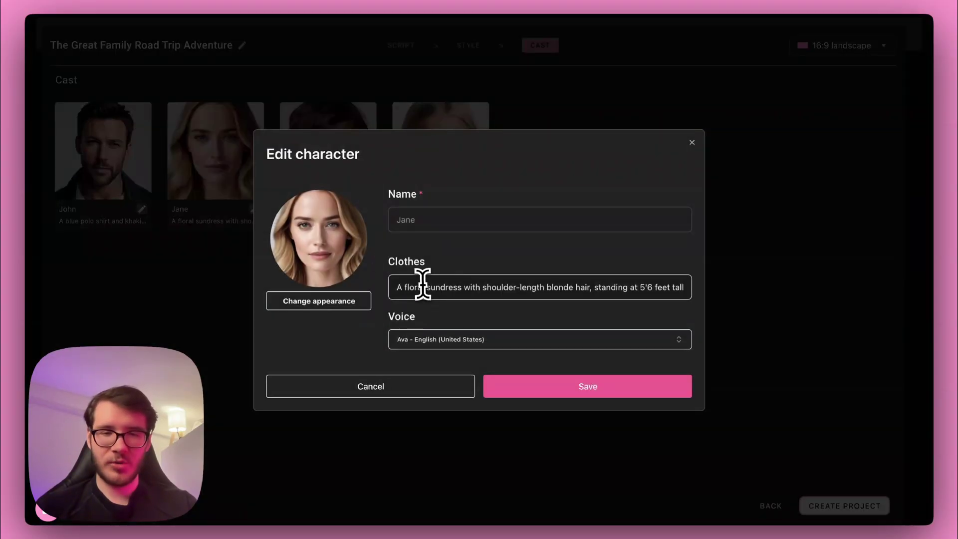
{"action": "left_click_drag", "start_coordinate": [396, 287], "coordinate": [592, 288]}
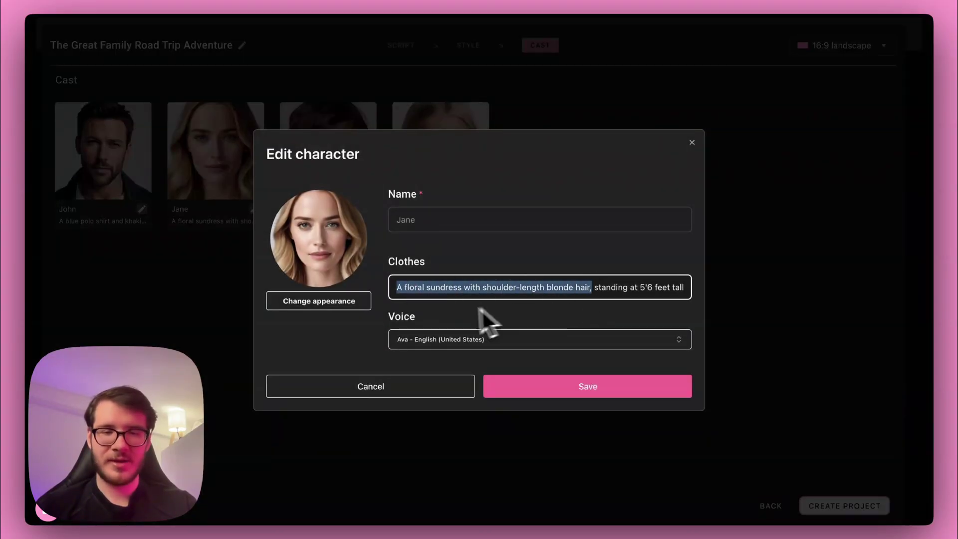
{"action": "left_click", "coordinate": [428, 341]}
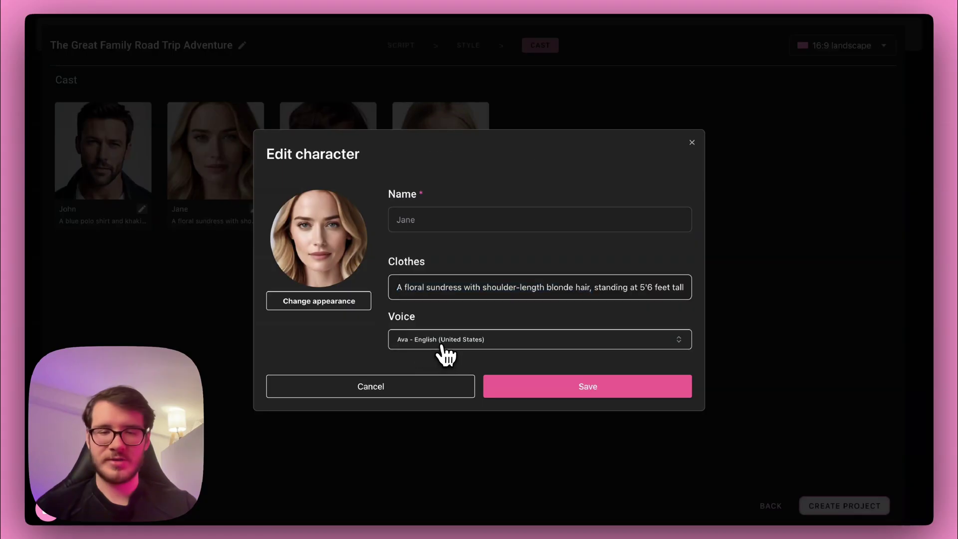
{"action": "scroll", "coordinate": [475, 264], "scroll_direction": "down", "scroll_amount": 5}
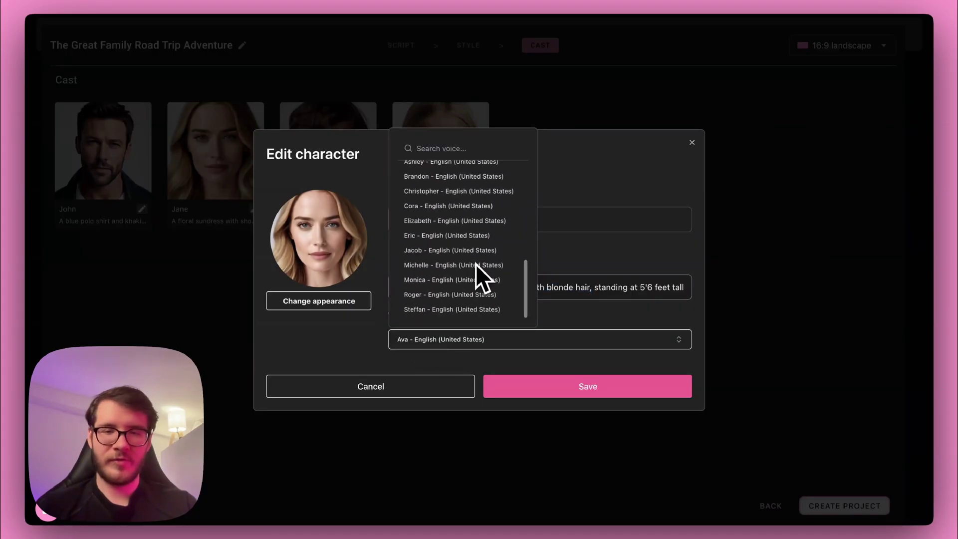
{"action": "scroll", "coordinate": [475, 264], "scroll_direction": "up", "scroll_amount": 5}
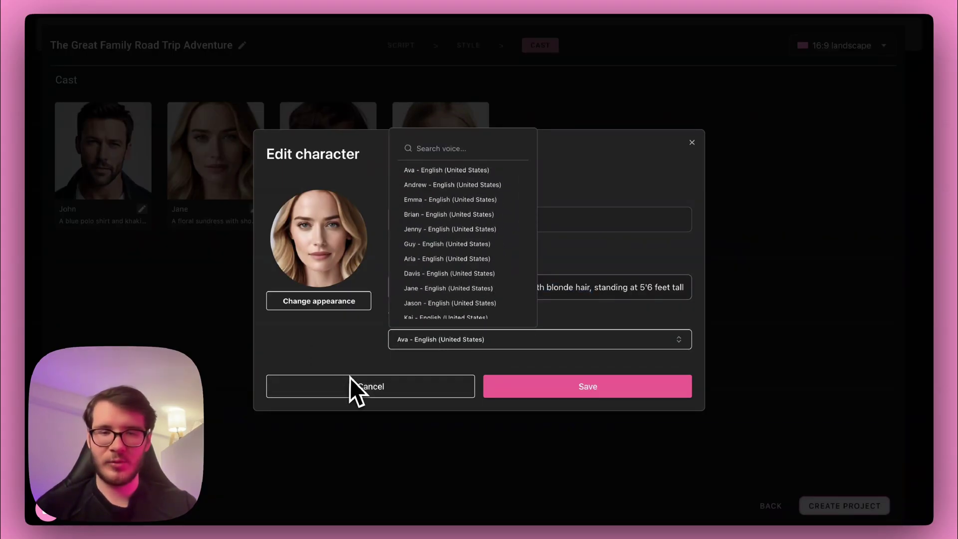
{"action": "left_click", "coordinate": [368, 389]}
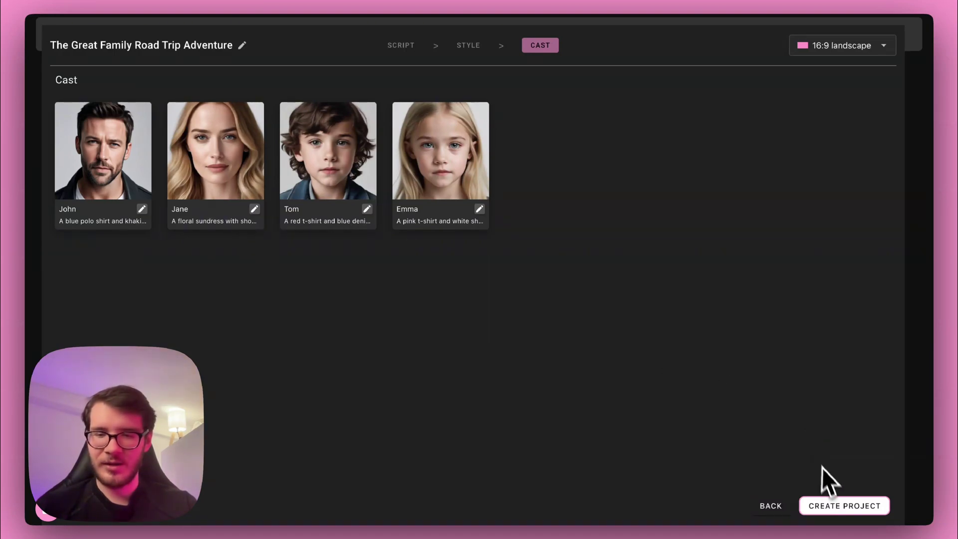
{"action": "left_click", "coordinate": [859, 511]}
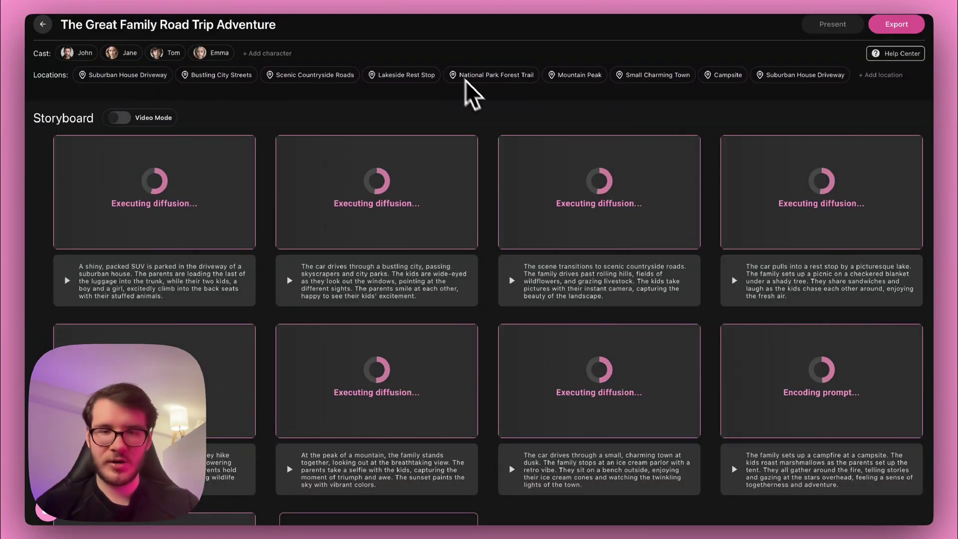
- Scroll the storyboard while scene images and voice-overs finish generating
{"action": "scroll", "coordinate": [355, 190], "scroll_direction": "down", "scroll_amount": 1}
{"action": "scroll", "coordinate": [351, 191], "scroll_direction": "up", "scroll_amount": 1}
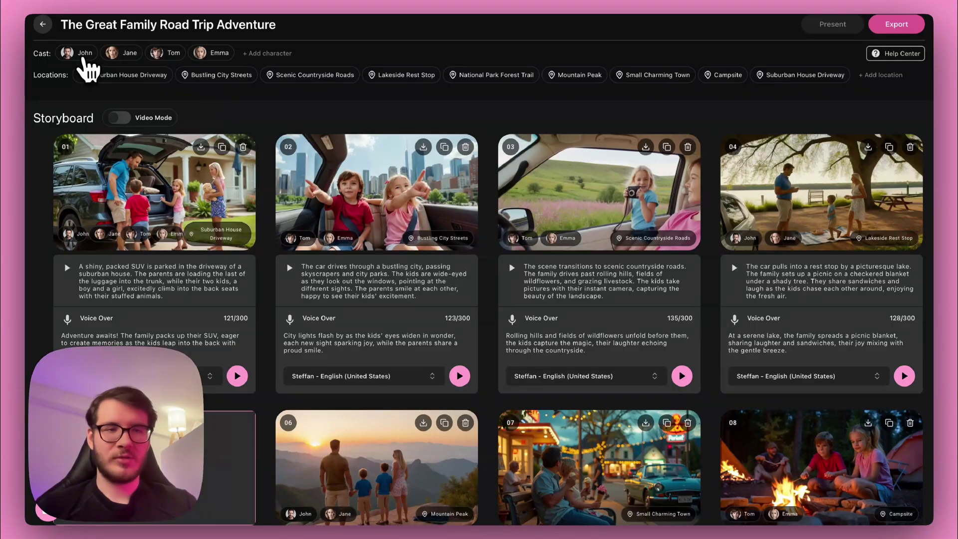
{"action": "left_click", "coordinate": [79, 56]}
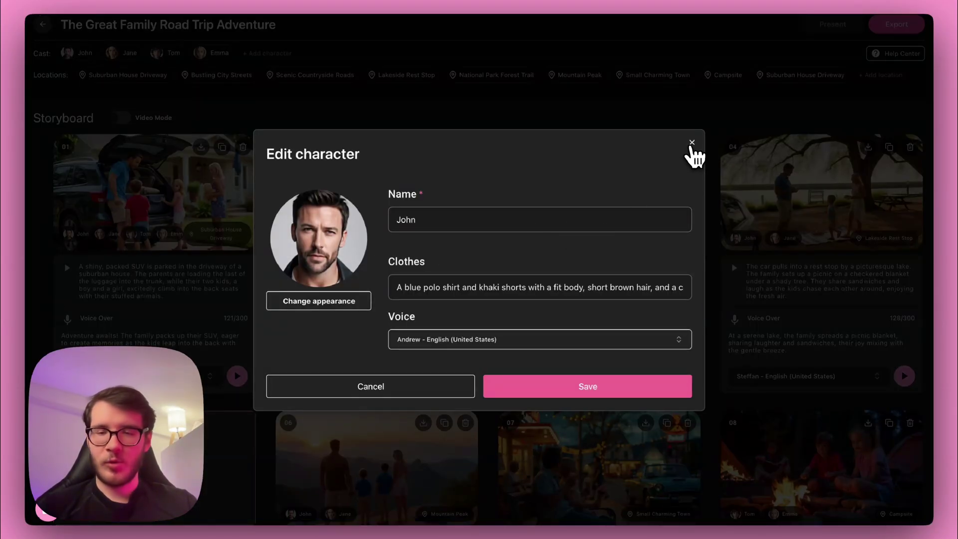
{"action": "left_click", "coordinate": [691, 142]}
{"action": "left_click", "coordinate": [268, 53]}
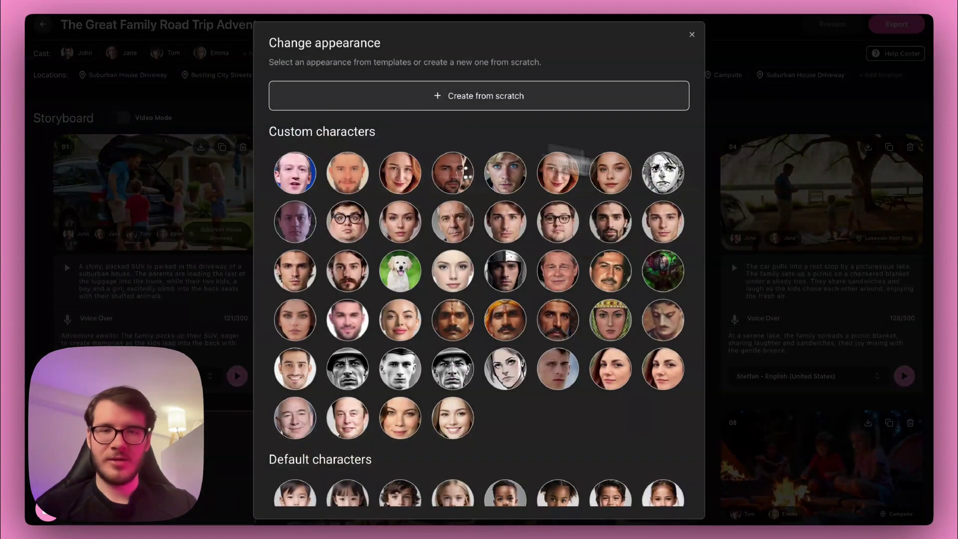
{"action": "left_click", "coordinate": [691, 36]}
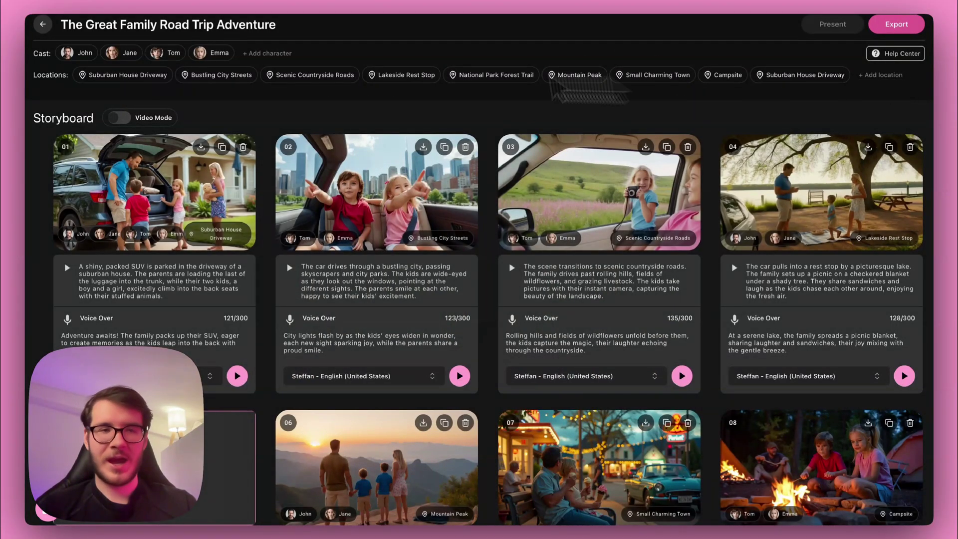
{"action": "left_click", "coordinate": [113, 82]}
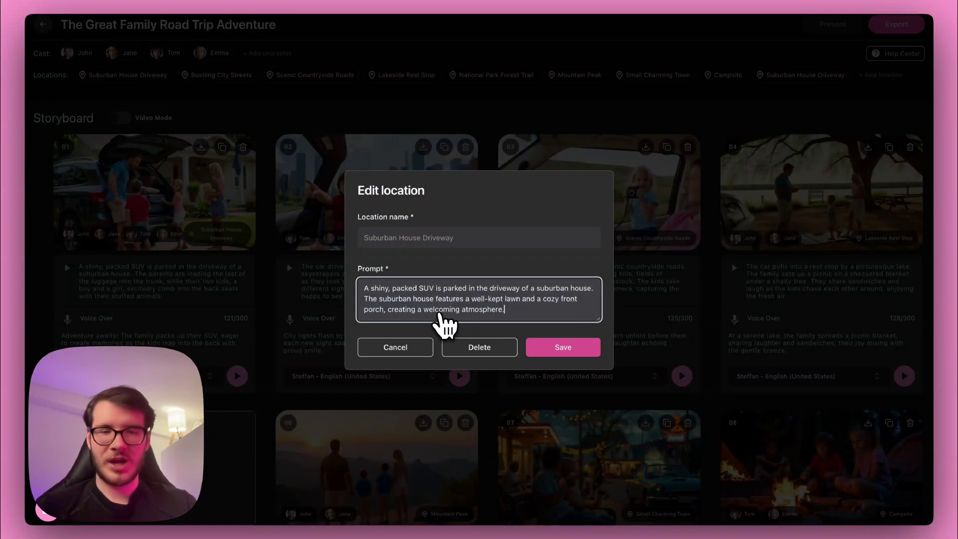
{"action": "left_click", "coordinate": [417, 344]}
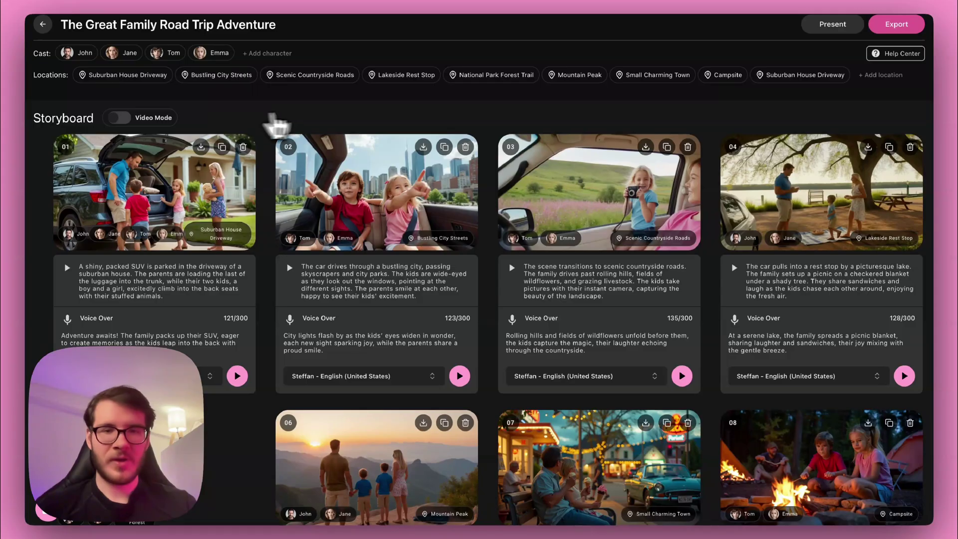
{"action": "scroll", "coordinate": [310, 121], "scroll_direction": "down", "scroll_amount": 1}
{"action": "scroll", "coordinate": [310, 122], "scroll_direction": "up", "scroll_amount": 1}
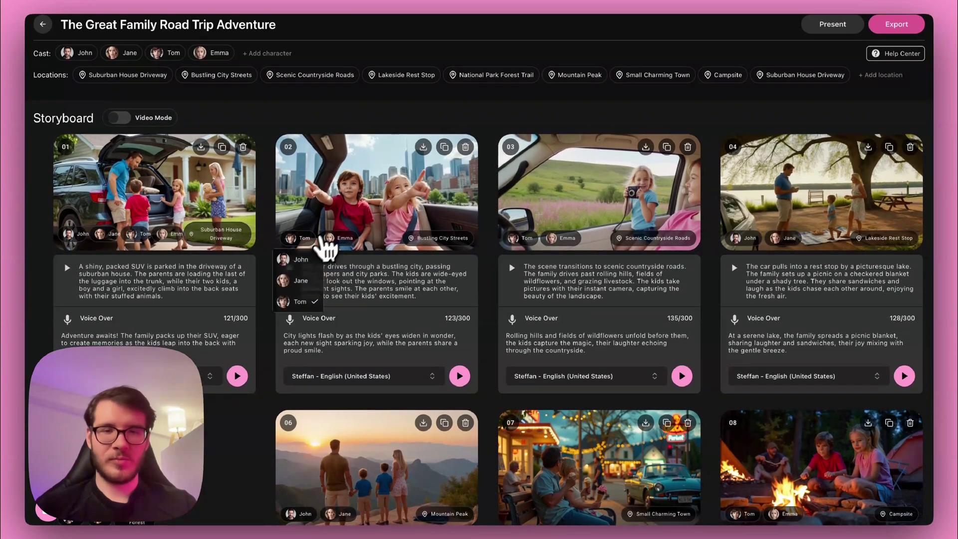
{"action": "left_click", "coordinate": [339, 238]}
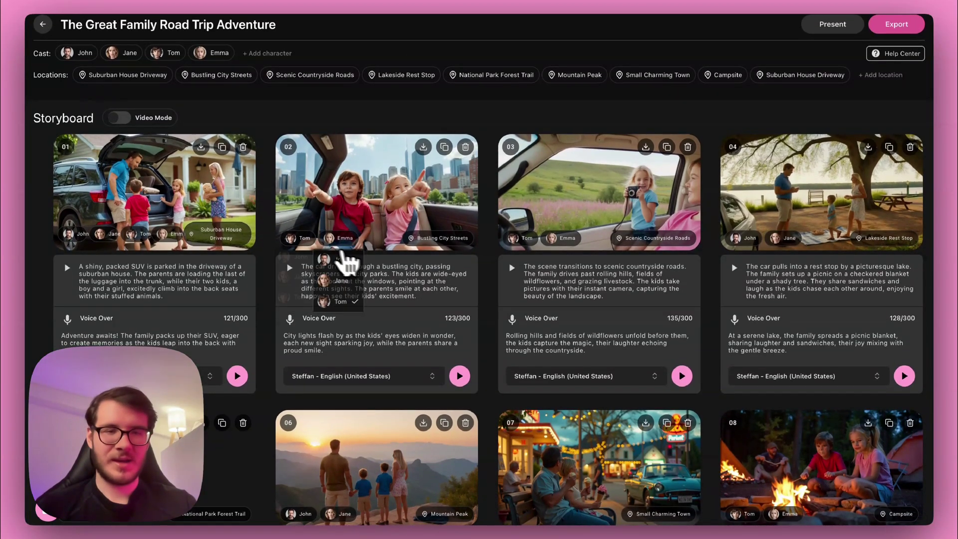
{"action": "scroll", "coordinate": [219, 219], "scroll_direction": "down", "scroll_amount": 2}
{"action": "scroll", "coordinate": [218, 220], "scroll_direction": "up", "scroll_amount": 2}
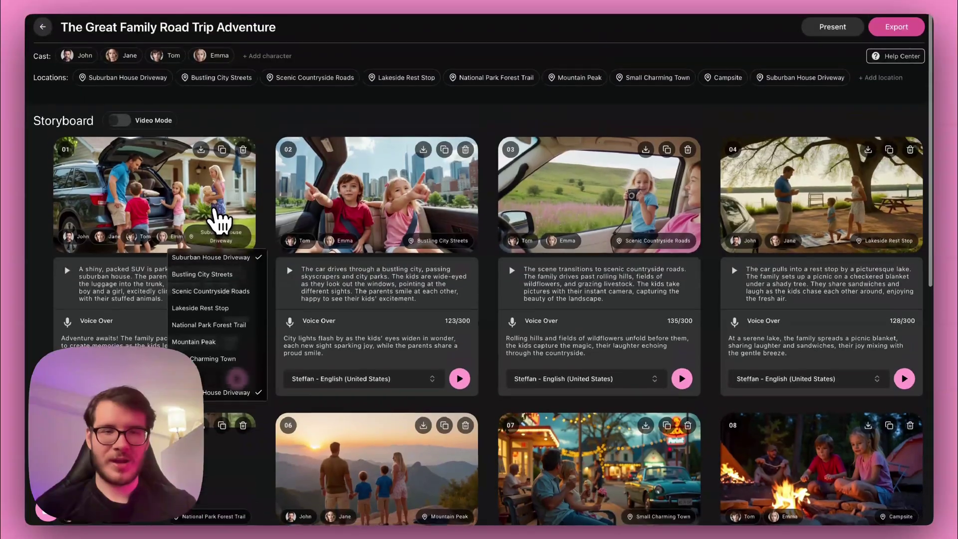
{"action": "left_click", "coordinate": [188, 192]}
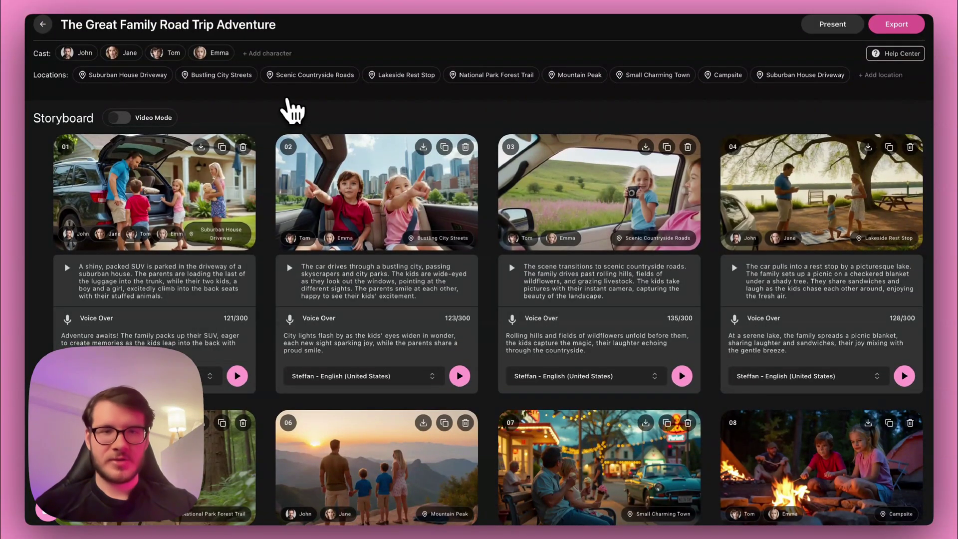
{"action": "scroll", "coordinate": [291, 134], "scroll_direction": "down", "scroll_amount": 1}
{"action": "scroll", "coordinate": [288, 130], "scroll_direction": "down", "scroll_amount": 1}
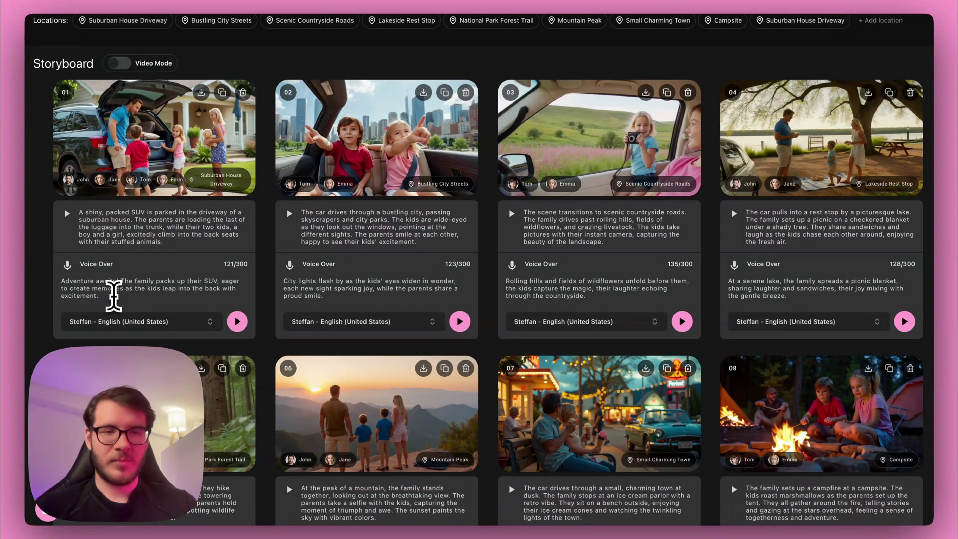
{"action": "left_click_drag", "start_coordinate": [115, 297], "coordinate": [88, 289]}
{"action": "left_click", "coordinate": [80, 287]}
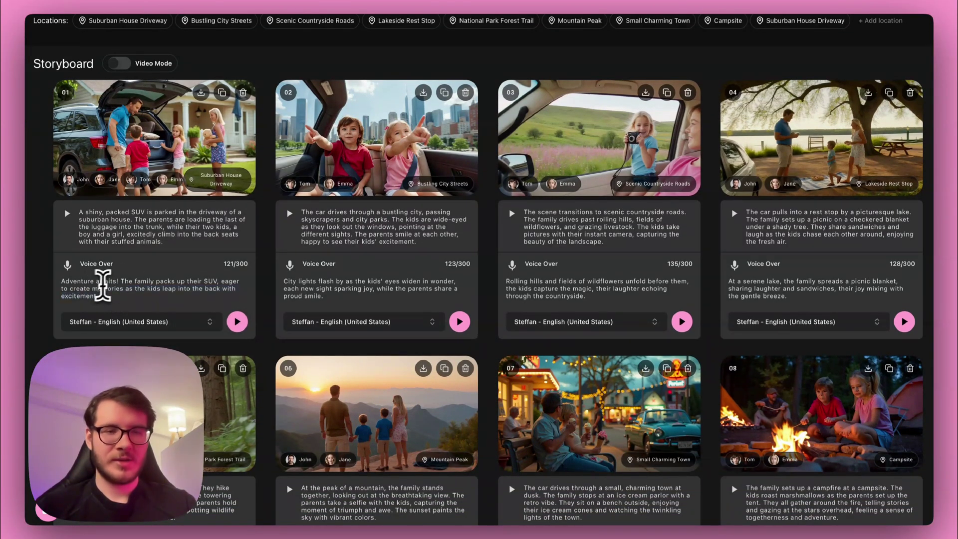
{"action": "scroll", "coordinate": [131, 280], "scroll_direction": "up", "scroll_amount": 2}
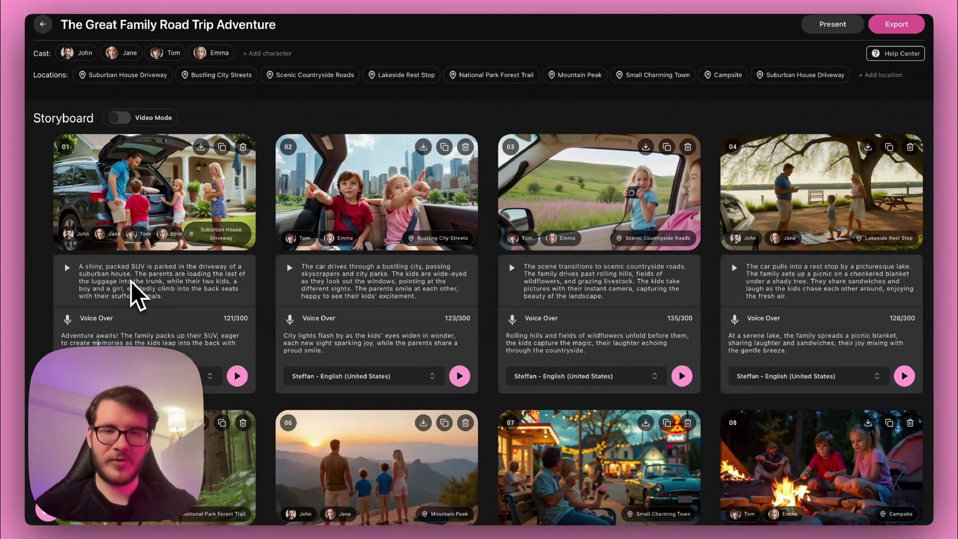
{"action": "scroll", "coordinate": [142, 319], "scroll_direction": "down", "scroll_amount": 2}
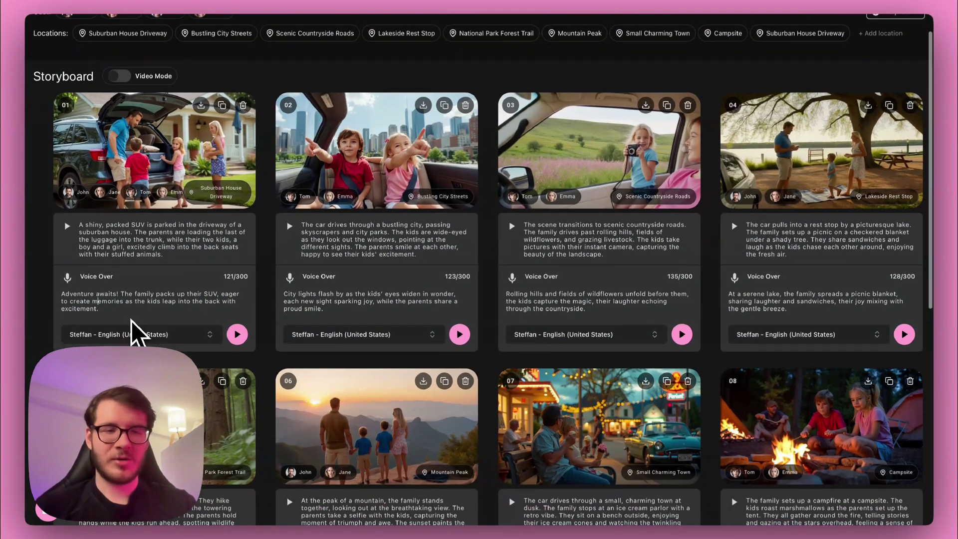
{"action": "triple_click", "coordinate": [103, 309]}
{"action": "left_click", "coordinate": [111, 306]}
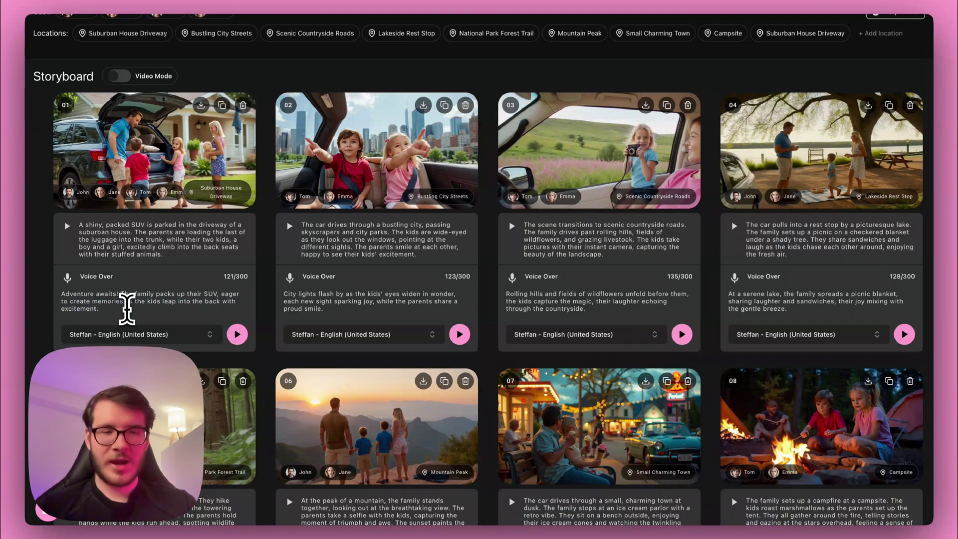
{"action": "left_click", "coordinate": [129, 312]}
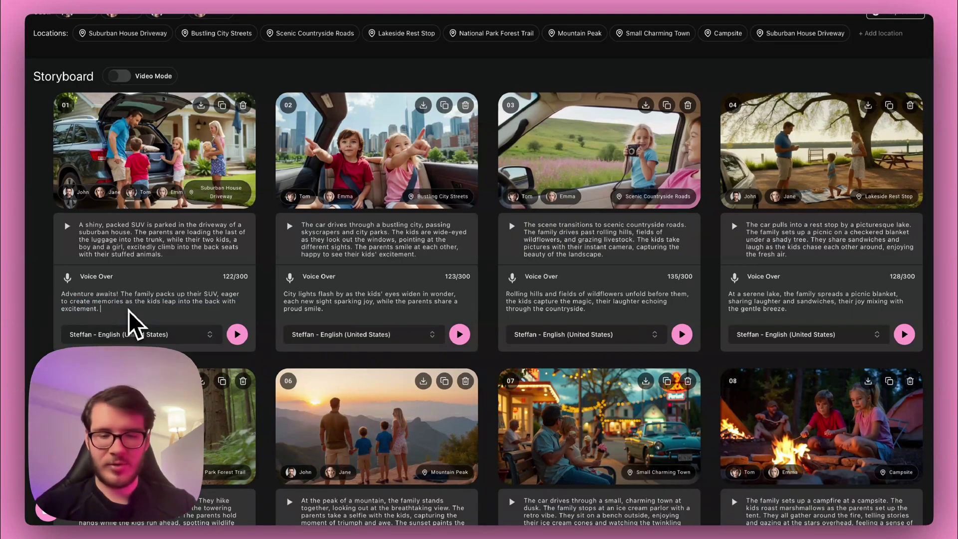
{"action": "key", "text": "BackSpace"}
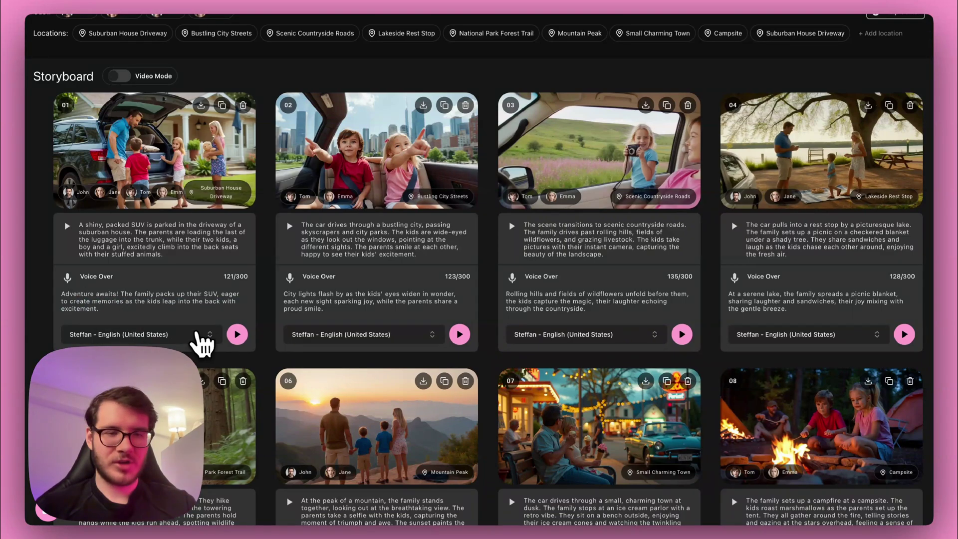
{"action": "left_click", "coordinate": [197, 335]}
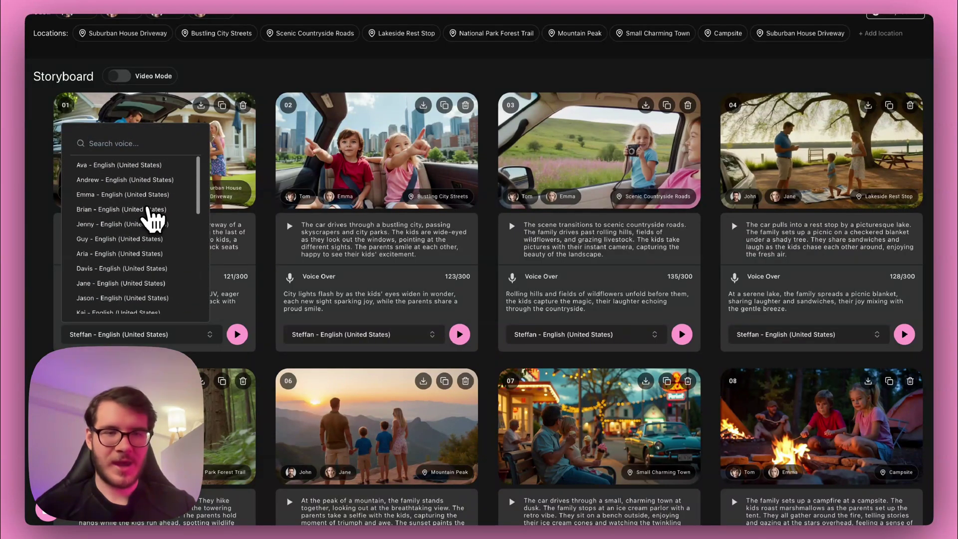
{"action": "left_click", "coordinate": [348, 71]}
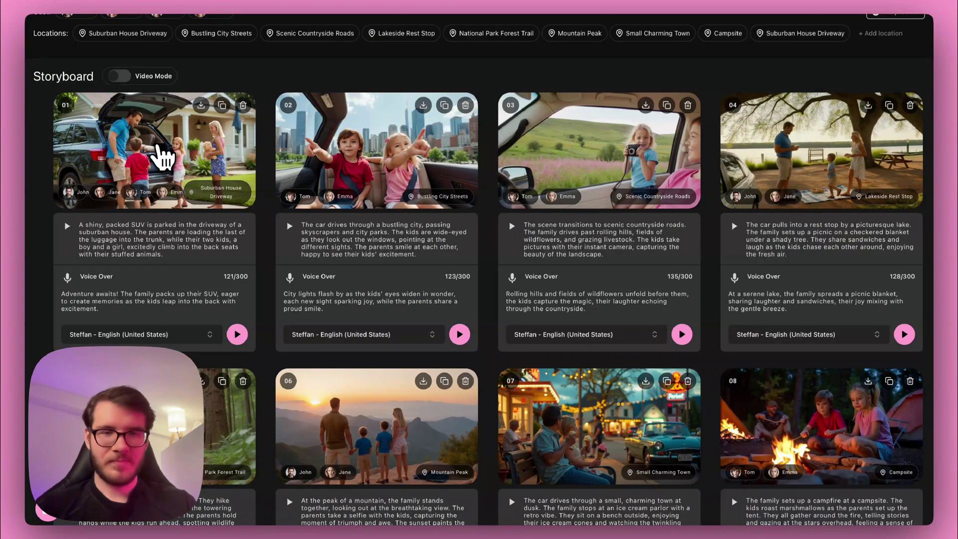
- Open the scene image with character posing and reposition the boy's and girl's pose skeletons
{"action": "left_click", "coordinate": [370, 175]}
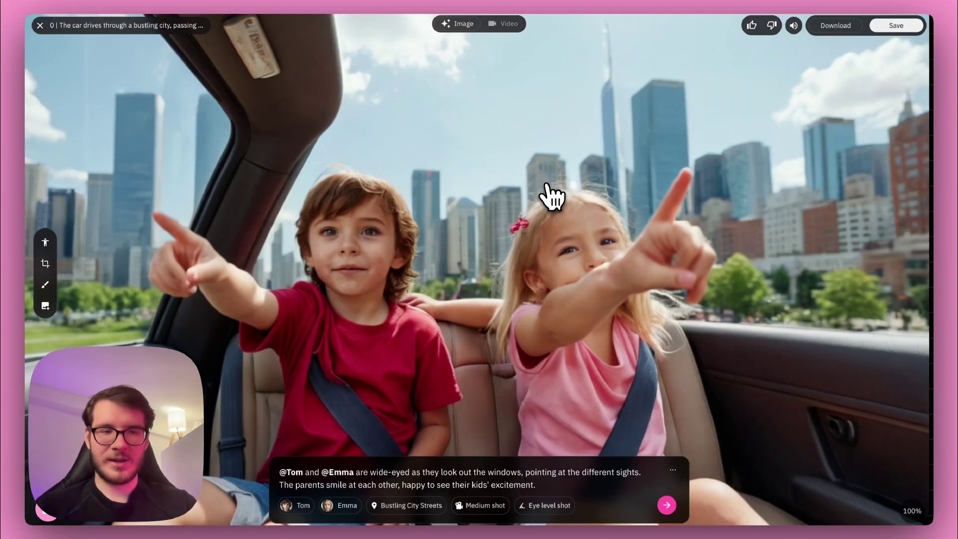
{"action": "left_click", "coordinate": [45, 243]}
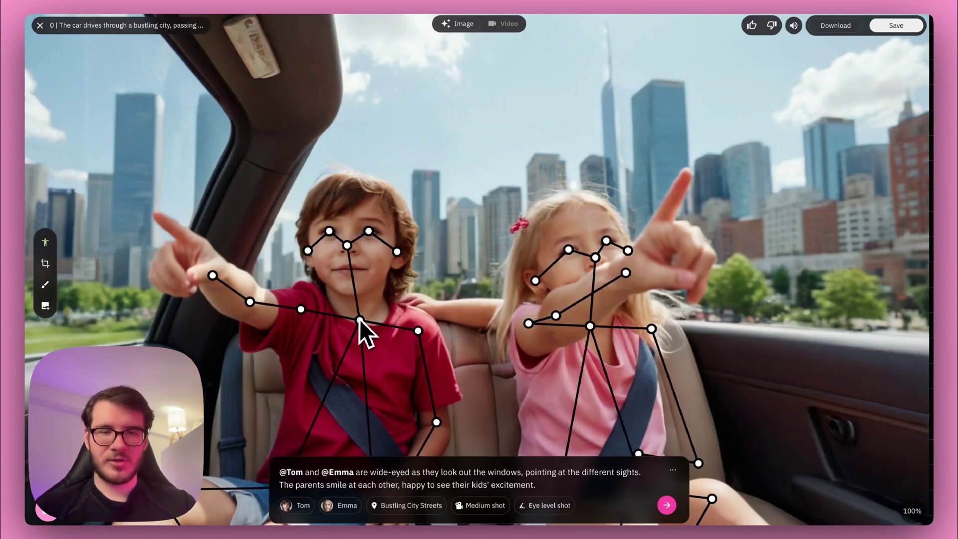
{"action": "left_click_drag", "start_coordinate": [359, 319], "coordinate": [259, 268]}
{"action": "left_click", "coordinate": [590, 326]}
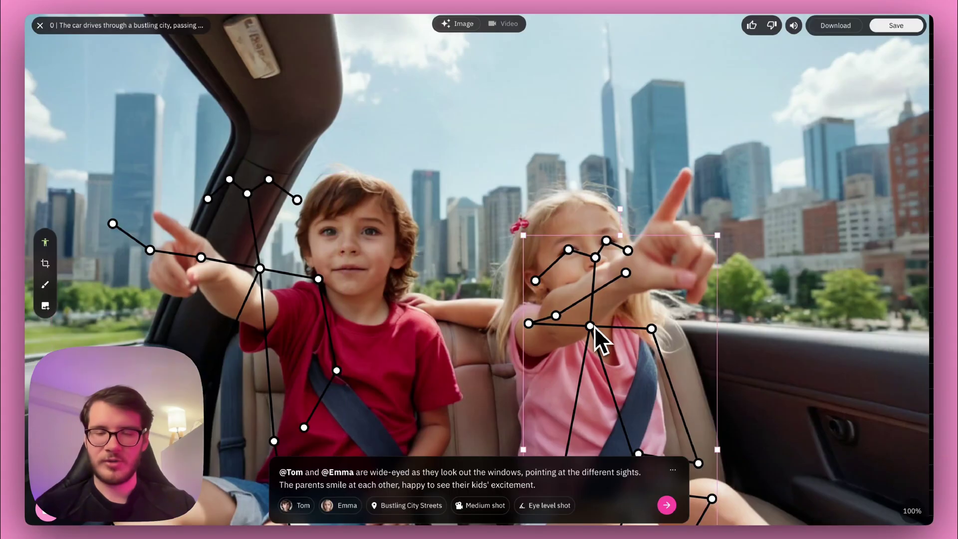
{"action": "left_click_drag", "start_coordinate": [594, 327], "coordinate": [737, 269]}
{"action": "left_click_drag", "start_coordinate": [259, 269], "coordinate": [468, 271]}
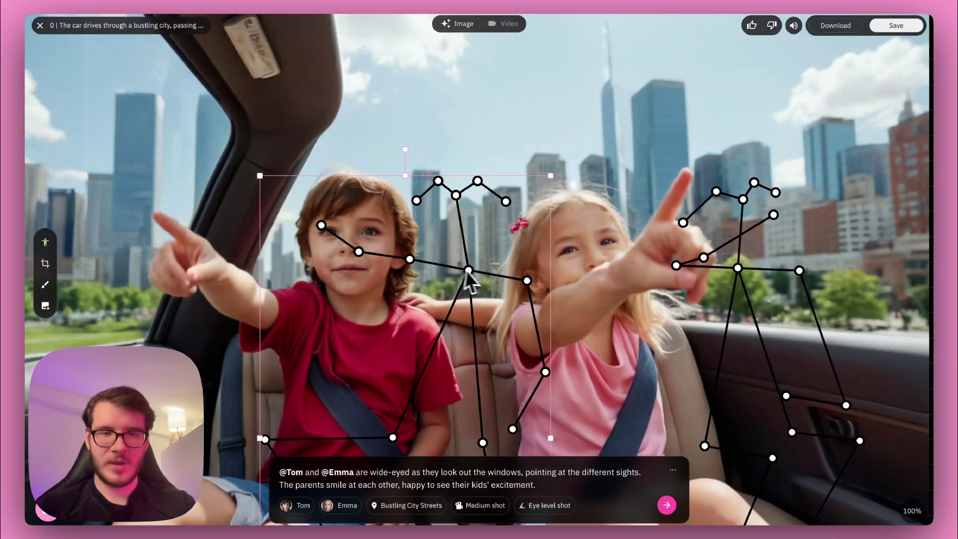
{"action": "left_click_drag", "start_coordinate": [738, 269], "coordinate": [674, 266]}
{"action": "left_click_drag", "start_coordinate": [519, 278], "coordinate": [289, 244]}
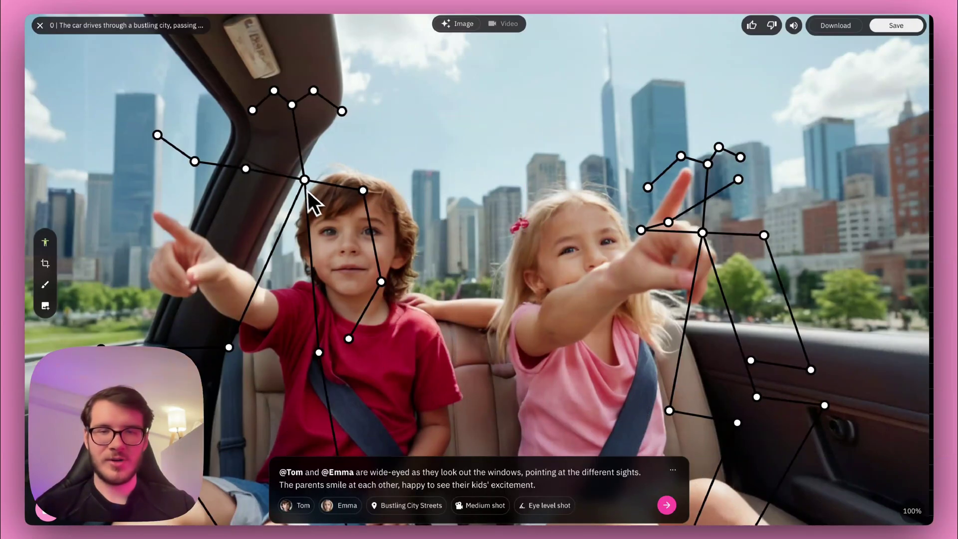
{"action": "left_click_drag", "start_coordinate": [307, 189], "coordinate": [517, 175]}
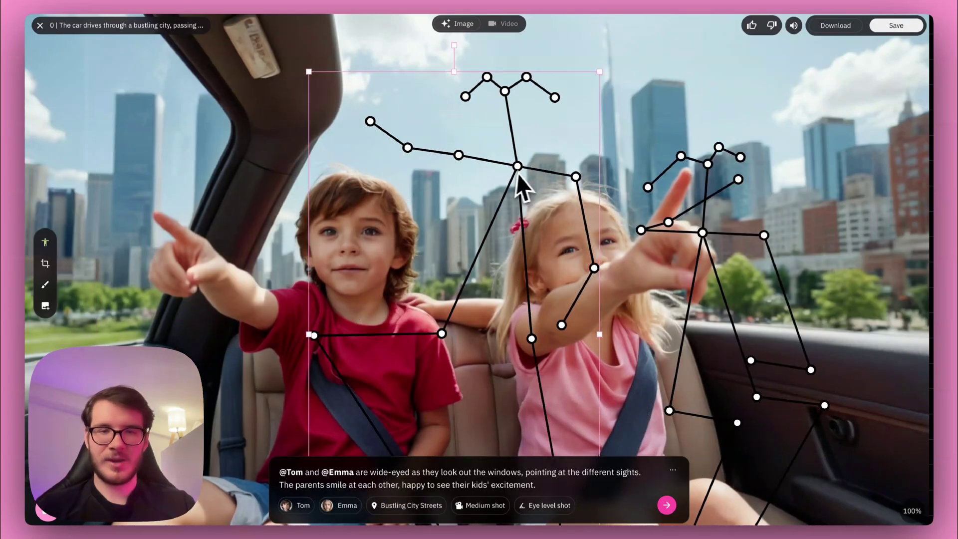
{"action": "left_click", "coordinate": [328, 205]}
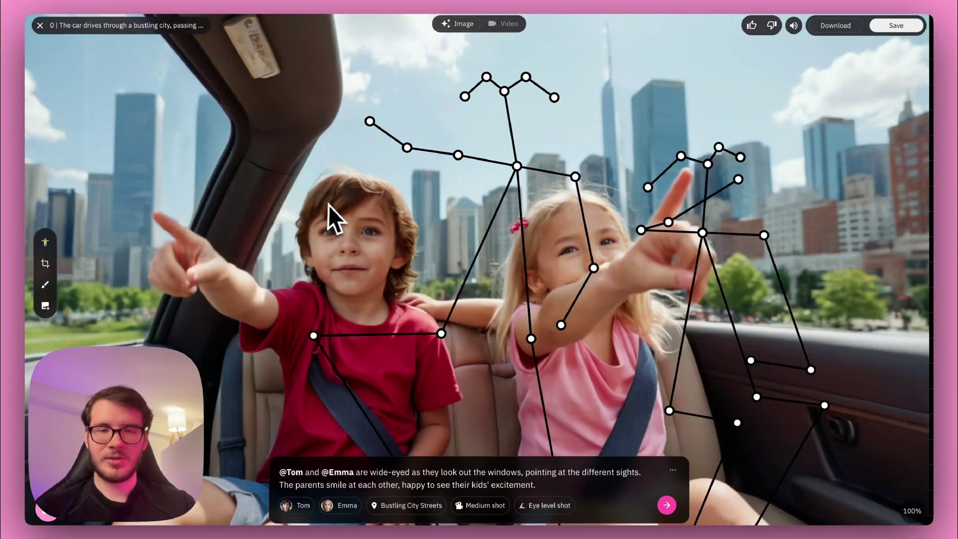
- Lower the skeleton's wrist and elbow joints, shift the whole pose left, and deselect it
{"action": "left_click", "coordinate": [458, 156]}
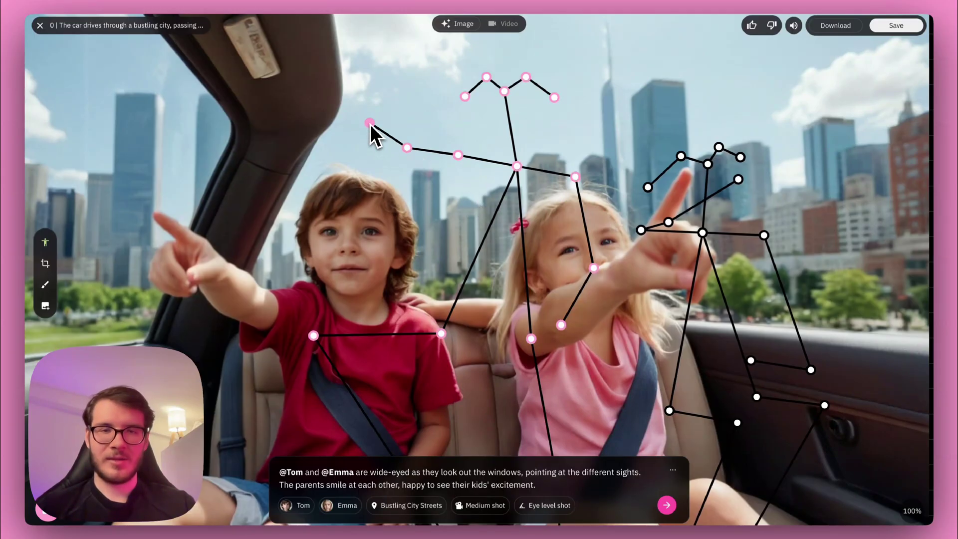
{"action": "left_click_drag", "start_coordinate": [370, 123], "coordinate": [366, 224]}
{"action": "left_click_drag", "start_coordinate": [407, 148], "coordinate": [442, 212]}
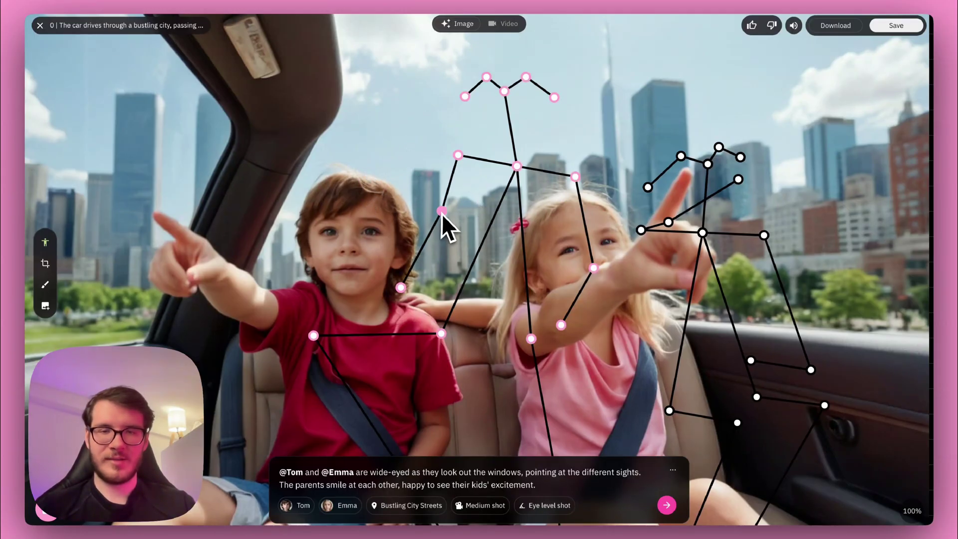
{"action": "left_click_drag", "start_coordinate": [402, 283], "coordinate": [324, 202]}
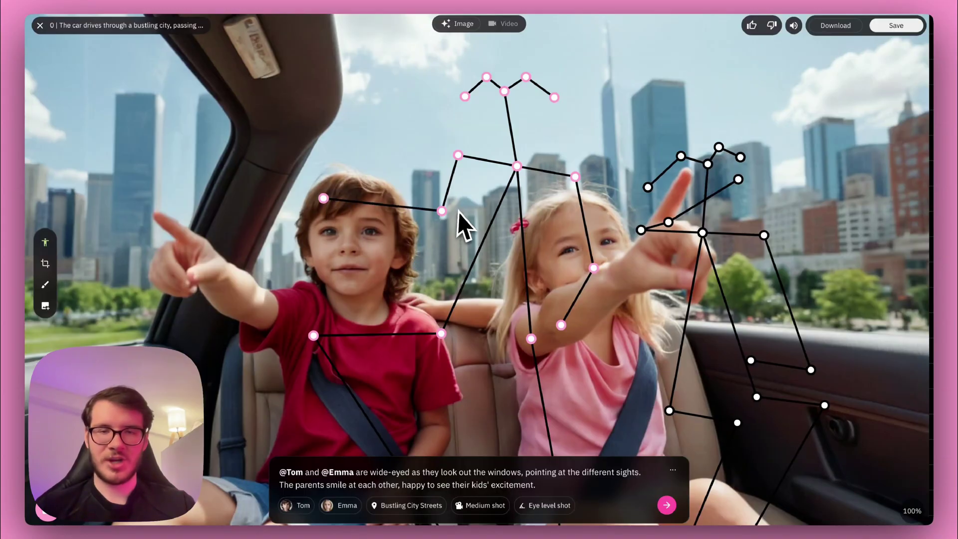
{"action": "left_click_drag", "start_coordinate": [441, 212], "coordinate": [414, 165]}
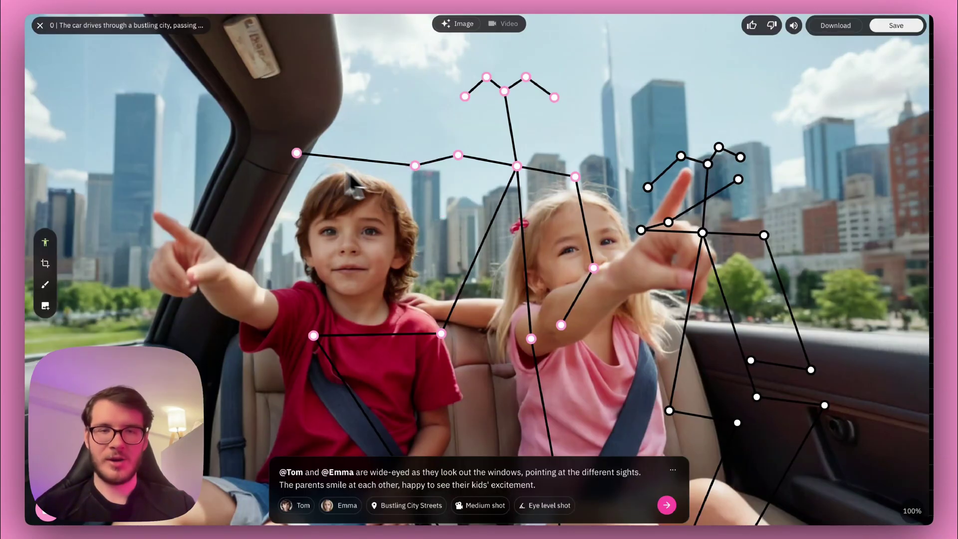
{"action": "left_click_drag", "start_coordinate": [295, 153], "coordinate": [381, 368]}
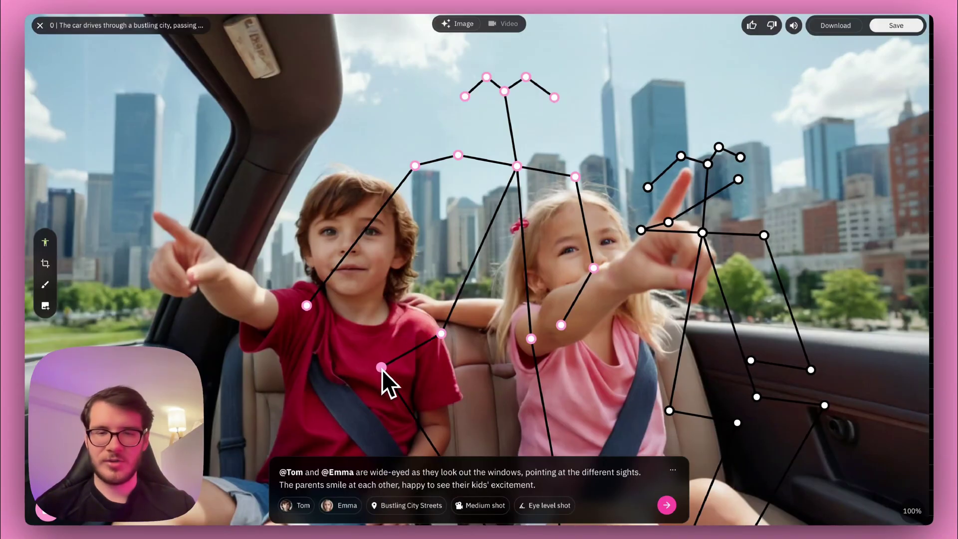
{"action": "left_click_drag", "start_coordinate": [530, 340], "coordinate": [559, 326]}
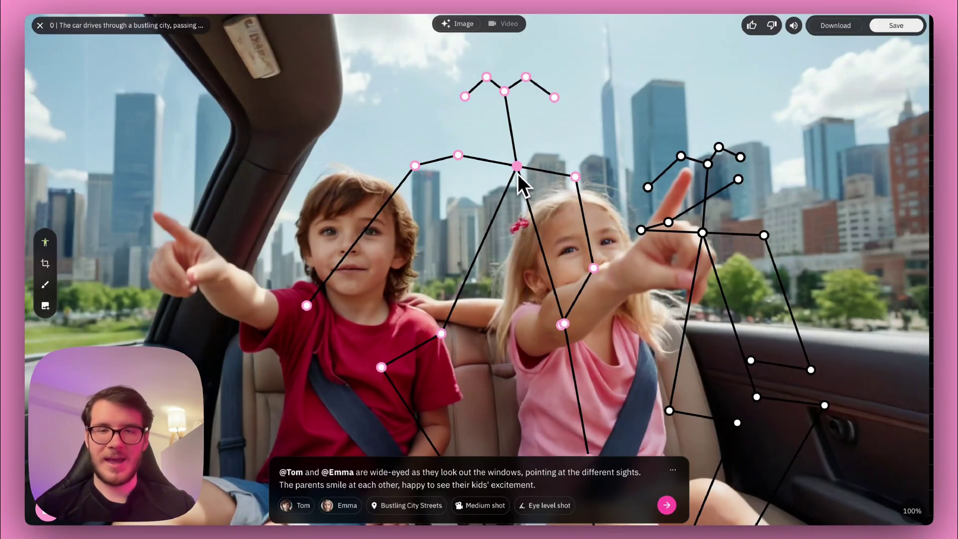
{"action": "left_click_drag", "start_coordinate": [517, 167], "coordinate": [467, 167]}
{"action": "left_click", "coordinate": [569, 163]}
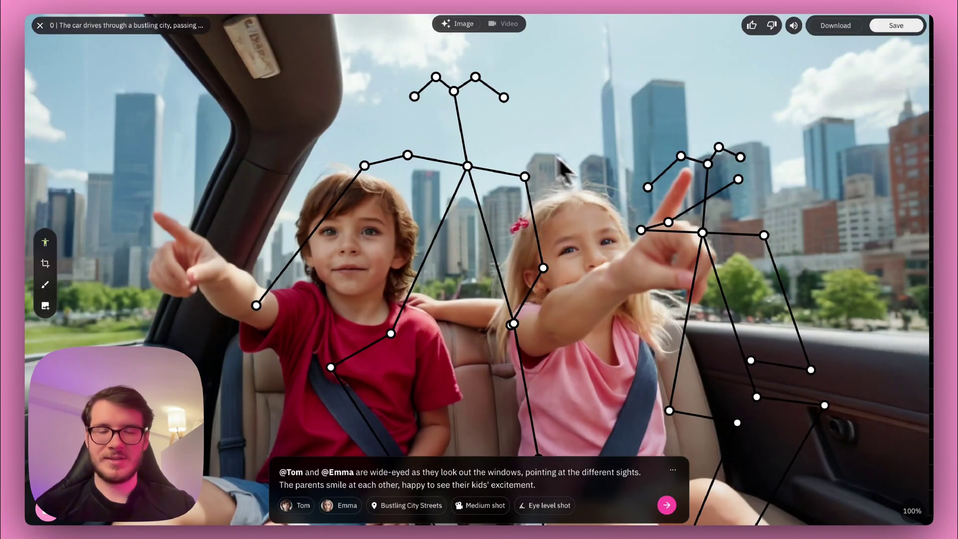
{"action": "left_click", "coordinate": [48, 263]}
{"action": "left_click_drag", "start_coordinate": [327, 252], "coordinate": [344, 321]}
{"action": "left_click_drag", "start_coordinate": [112, 116], "coordinate": [254, 133]}
{"action": "left_click_drag", "start_coordinate": [309, 204], "coordinate": [366, 124]}
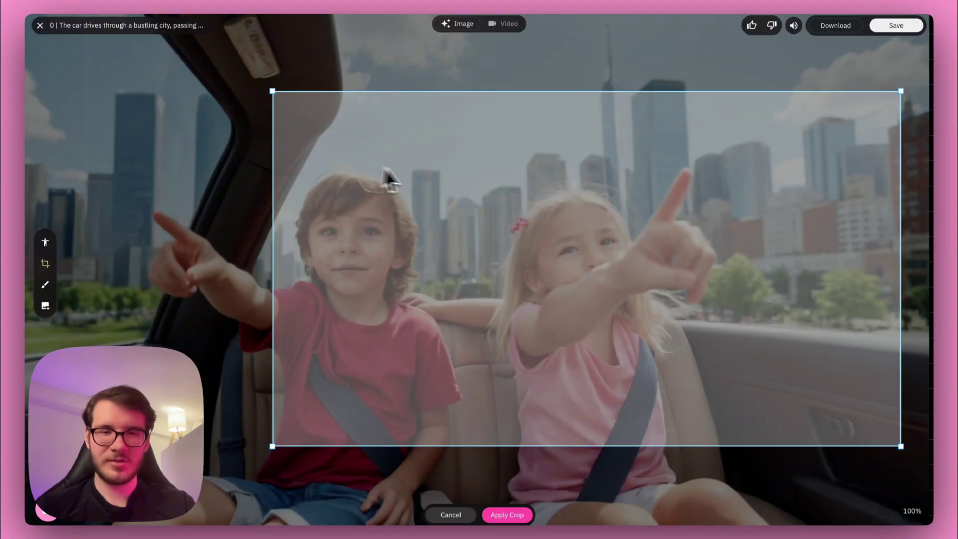
{"action": "left_click_drag", "start_coordinate": [387, 177], "coordinate": [419, 215]}
{"action": "left_click_drag", "start_coordinate": [273, 131], "coordinate": [209, 95]}
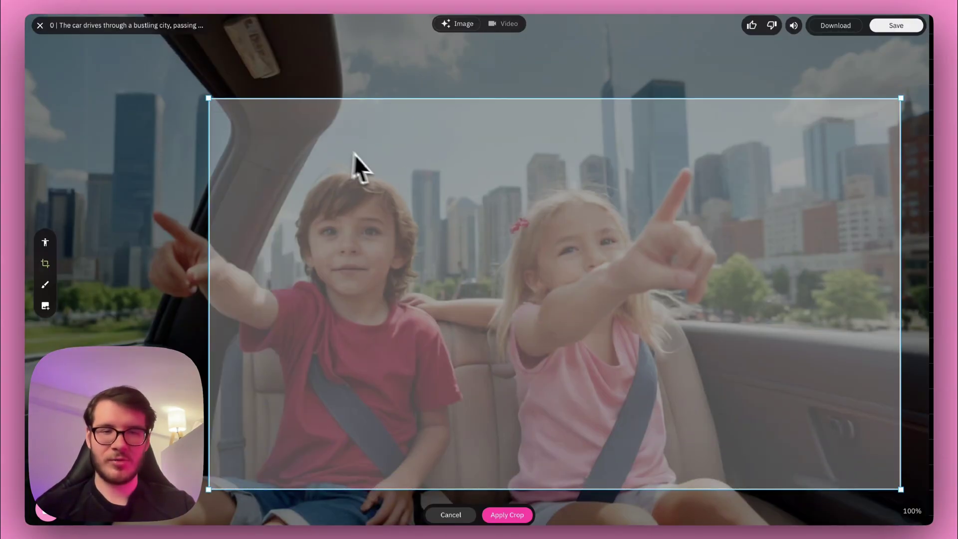
{"action": "key", "text": "Escape"}
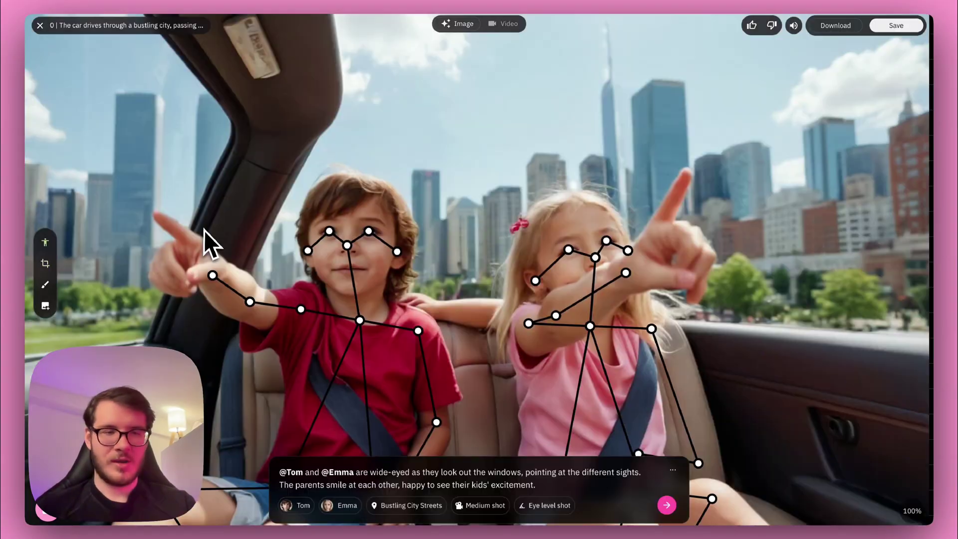
- Mask the tall left building with the Generative Fill brush and describe it as 'Blue sky'
{"action": "left_click", "coordinate": [45, 284]}
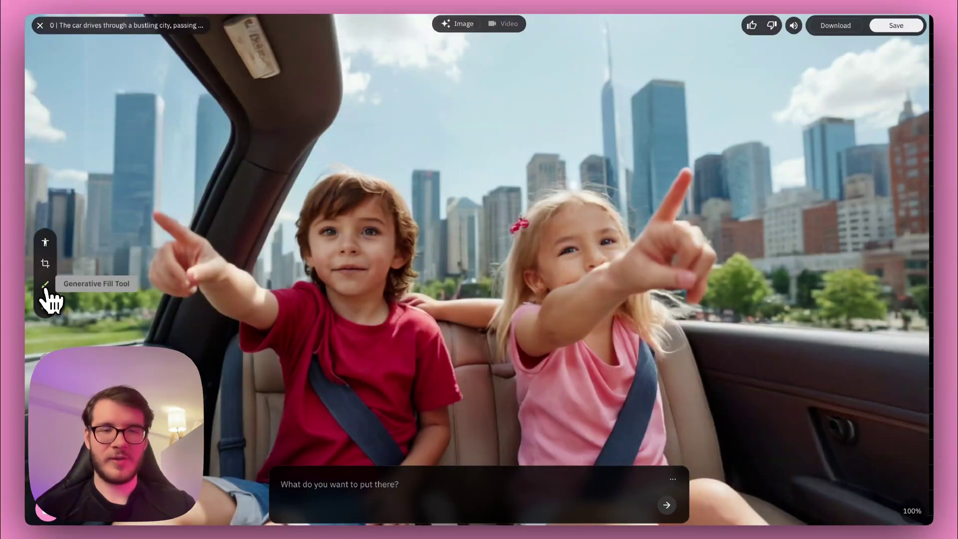
{"action": "mouse_move", "coordinate": [132, 99]}
{"action": "left_mouse_down"}
{"action": "mouse_move", "coordinate": [117, 171]}
{"action": "mouse_move", "coordinate": [132, 220]}
{"action": "mouse_move", "coordinate": [134, 110]}
{"action": "mouse_move", "coordinate": [156, 248]}
{"action": "mouse_move", "coordinate": [133, 141]}
{"action": "mouse_move", "coordinate": [135, 249]}
{"action": "left_mouse_up"}
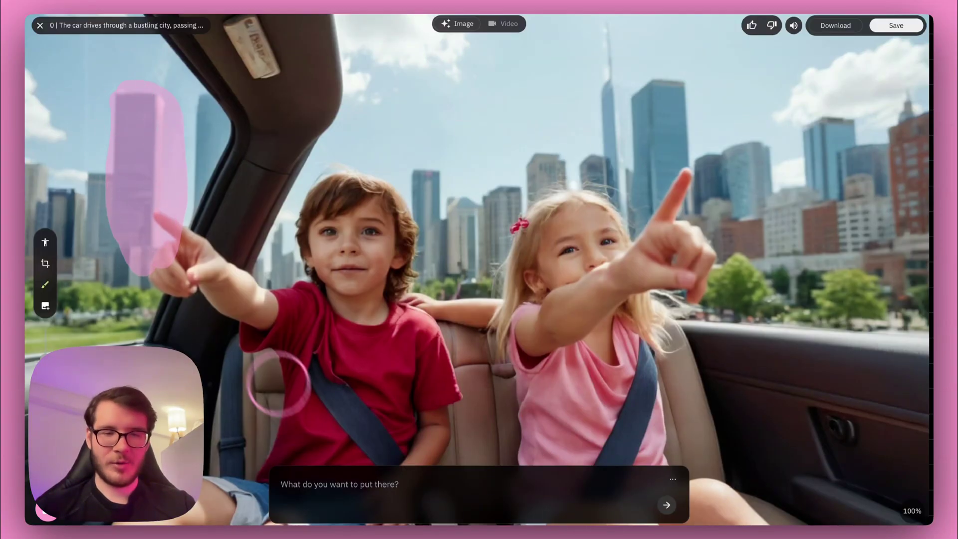
{"action": "left_click", "coordinate": [296, 481]}
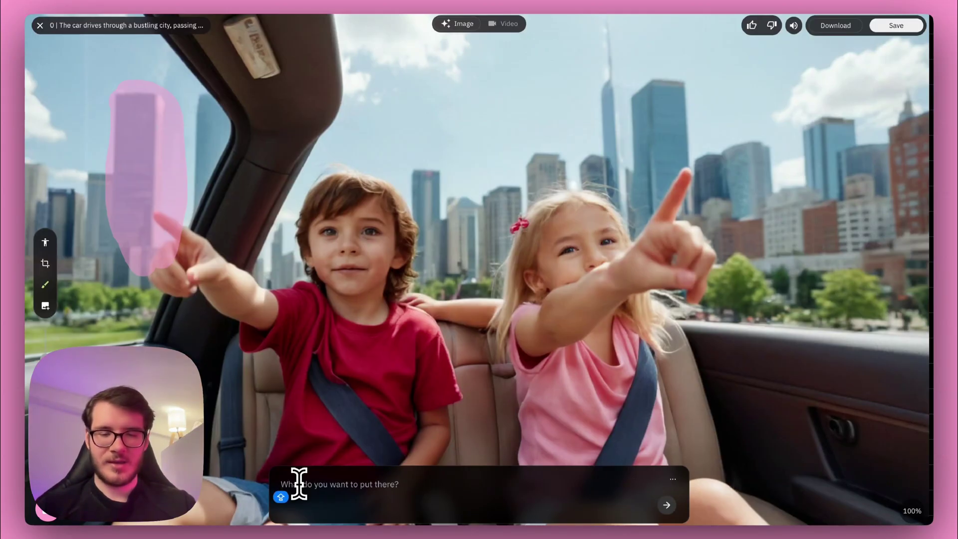
{"action": "type", "text": "Bl"}
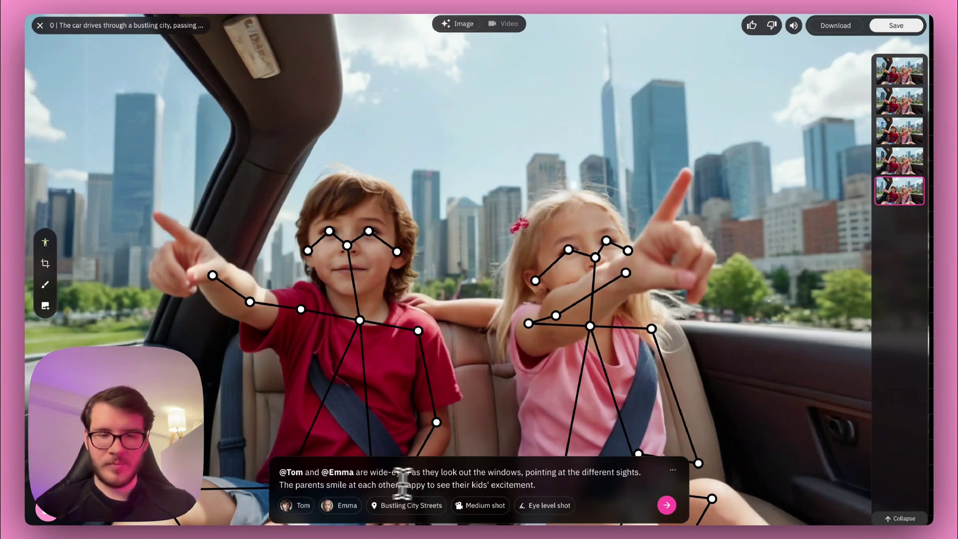
{"action": "left_click", "coordinate": [558, 485]}
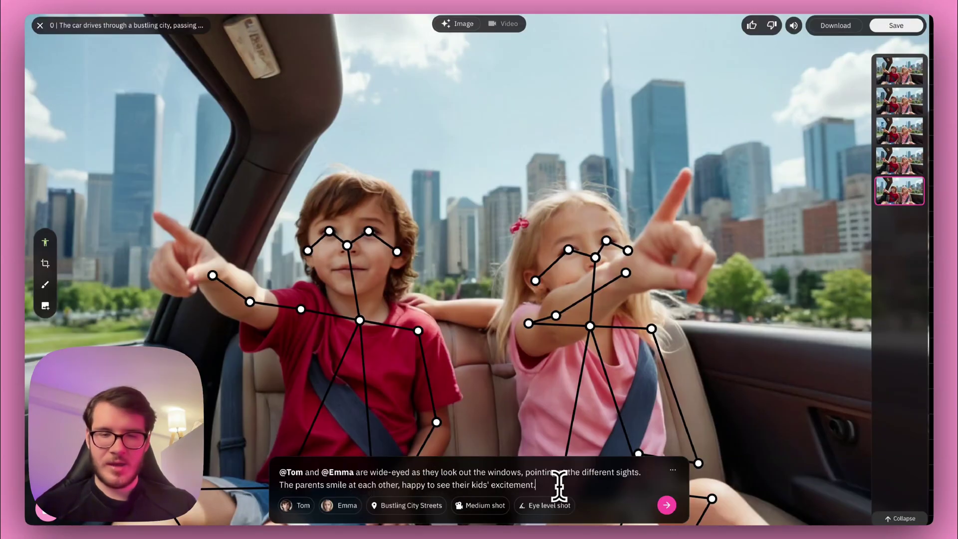
{"action": "left_click_drag", "start_coordinate": [565, 485], "coordinate": [444, 484]}
{"action": "left_click", "coordinate": [544, 474]}
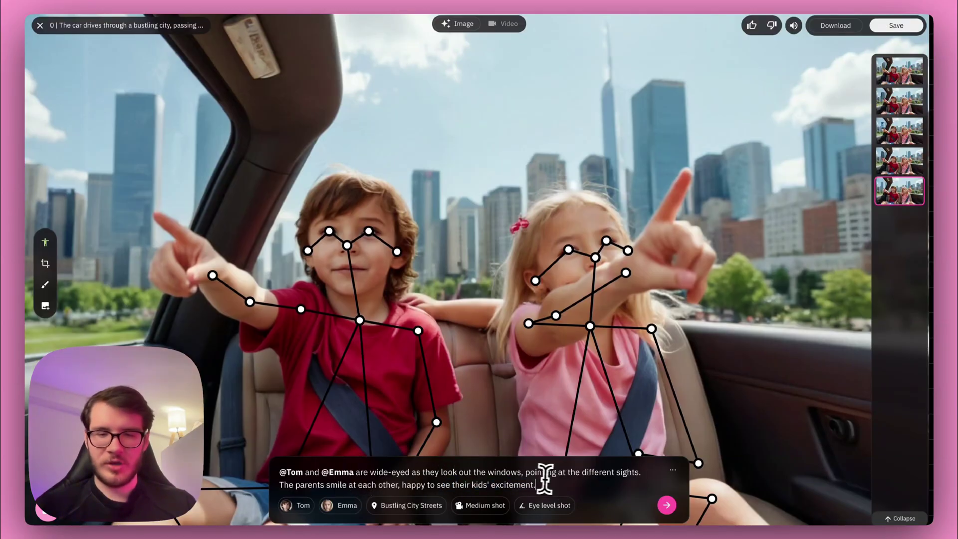
{"action": "left_click", "coordinate": [289, 509]}
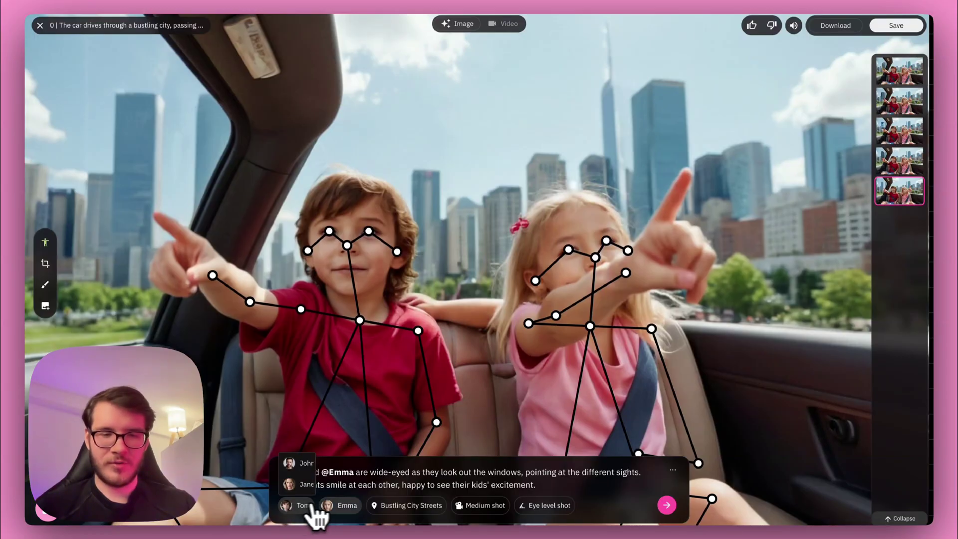
{"action": "left_click", "coordinate": [348, 506]}
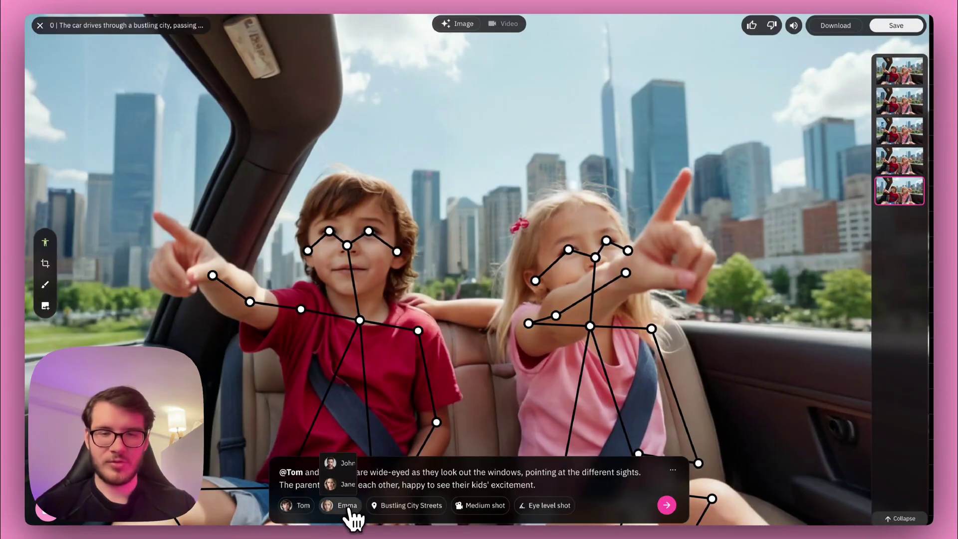
{"action": "left_click", "coordinate": [405, 505]}
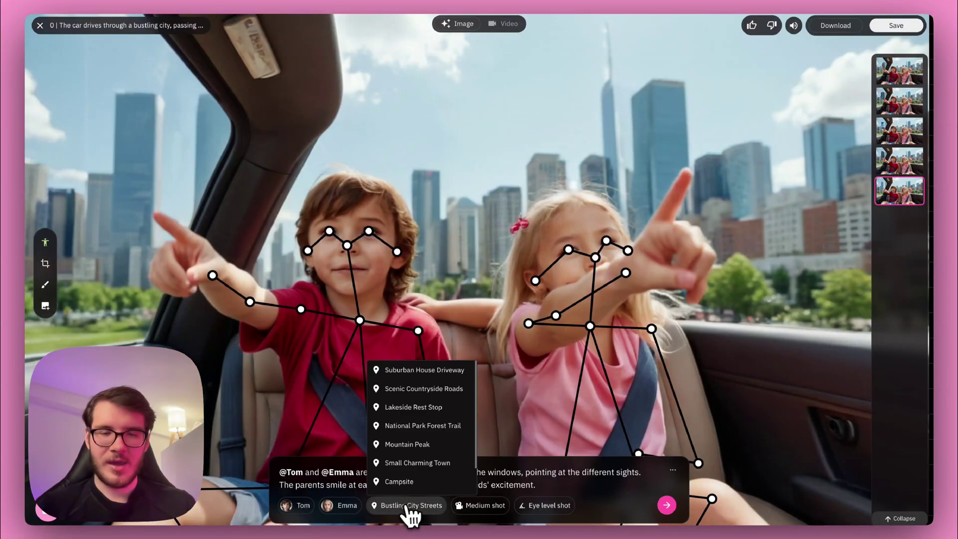
{"action": "scroll", "coordinate": [414, 414], "scroll_direction": "down", "scroll_amount": 1}
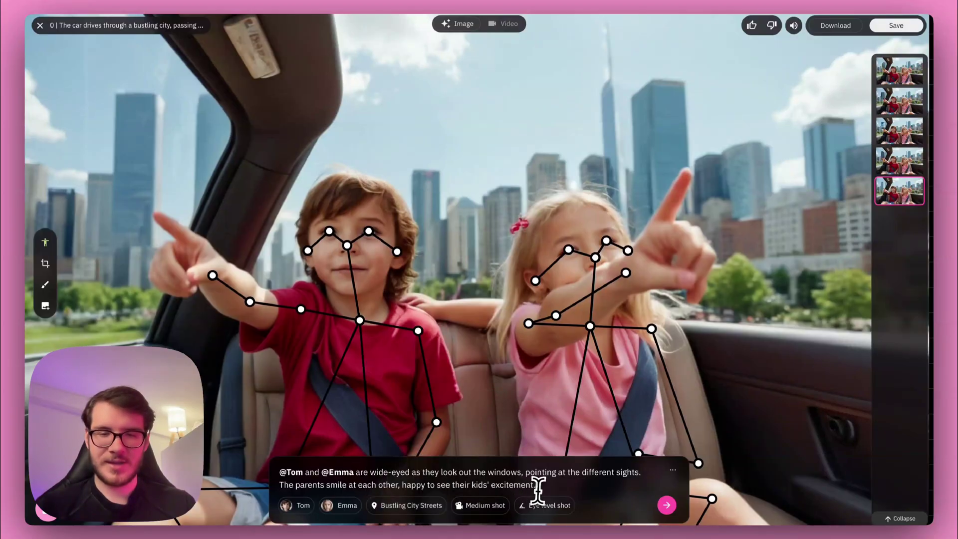
{"action": "left_click", "coordinate": [482, 505]}
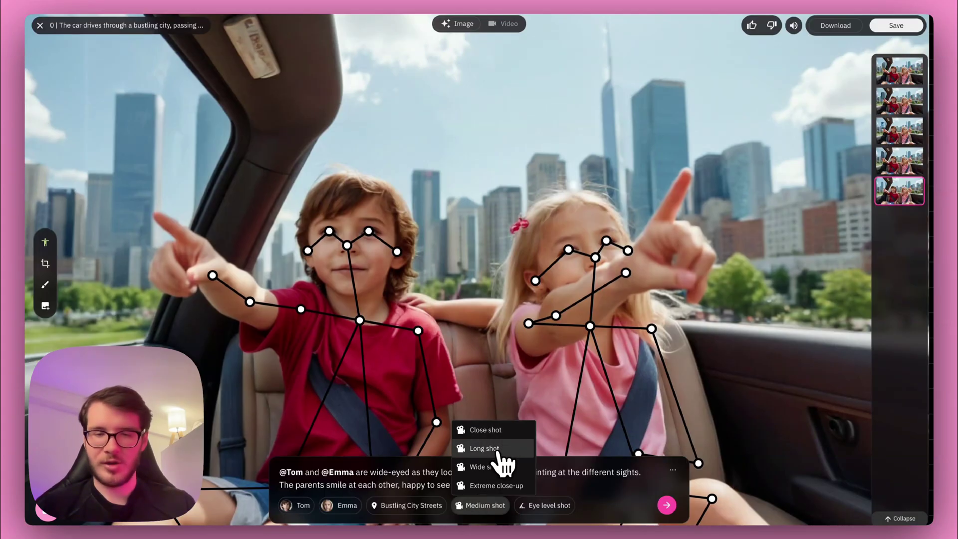
{"action": "left_click", "coordinate": [566, 482]}
{"action": "left_click", "coordinate": [549, 505]}
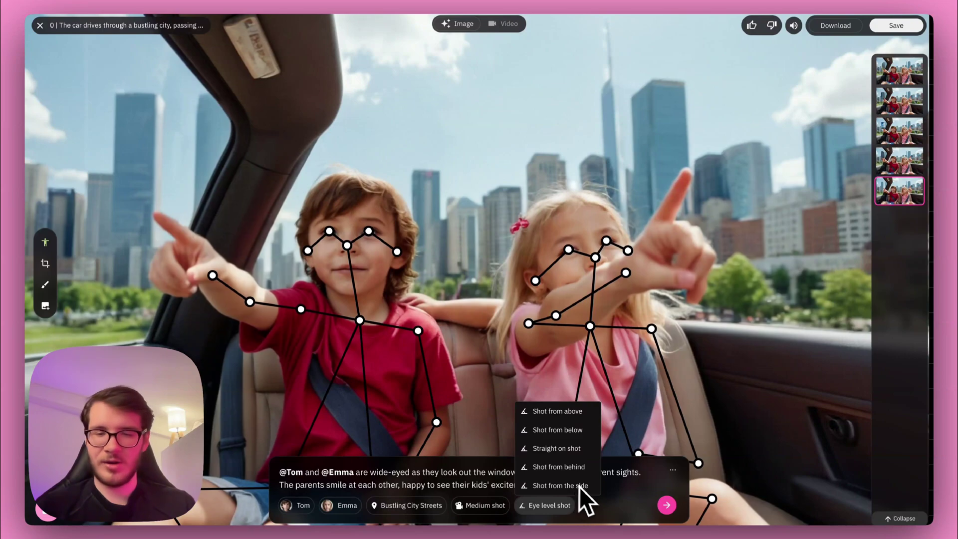
{"action": "left_click", "coordinate": [603, 514]}
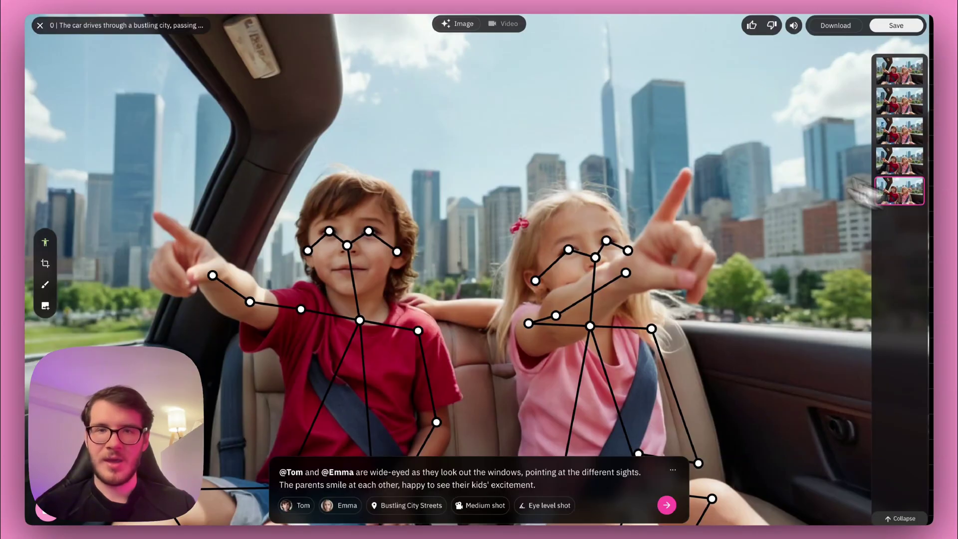
- In Video Mode, send Tom's dialogue 'Hey look at this' for the city scene, then start the mountain-peak video
{"action": "left_click", "coordinate": [505, 25]}
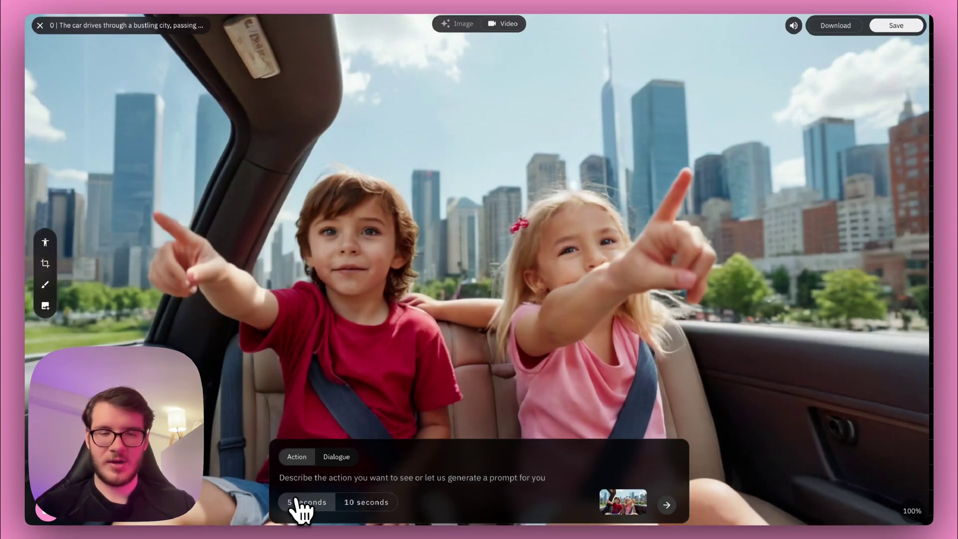
{"action": "left_click", "coordinate": [335, 461]}
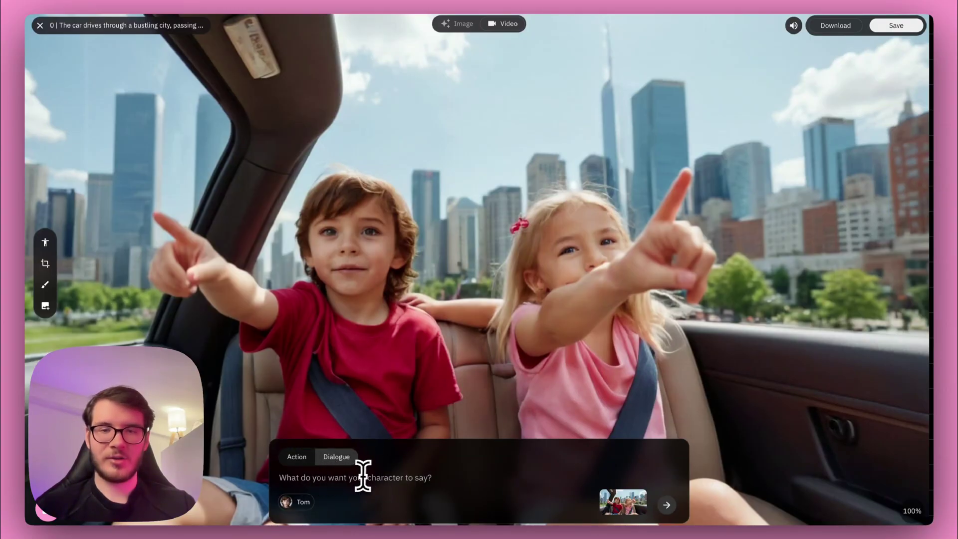
{"action": "left_click", "coordinate": [382, 475]}
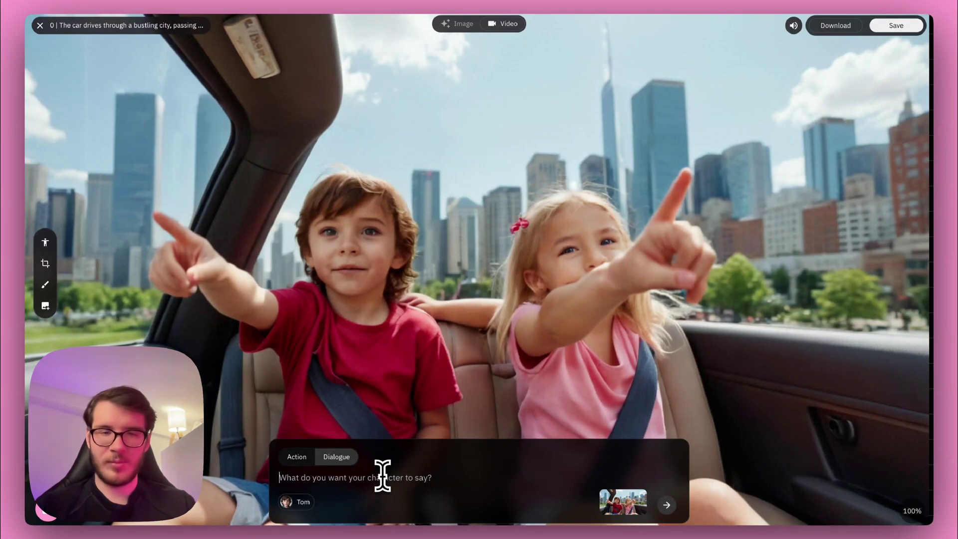
{"action": "type", "text": "Hey look at this"}
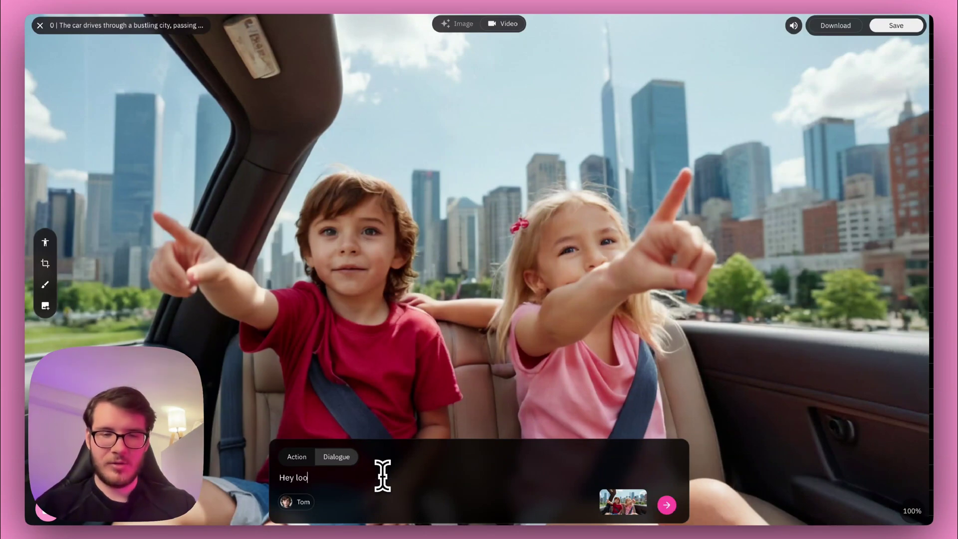
{"action": "left_click", "coordinate": [674, 506]}
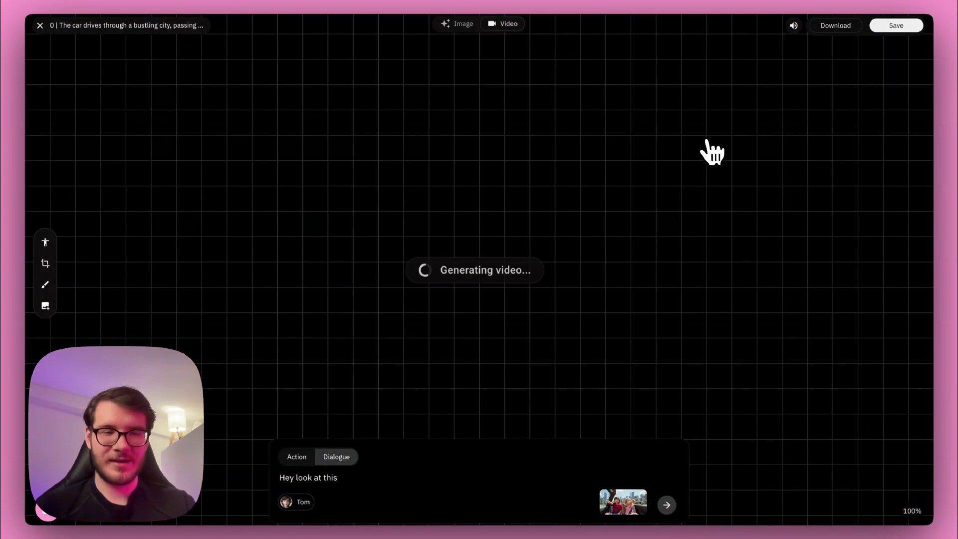
{"action": "key", "text": "Escape"}
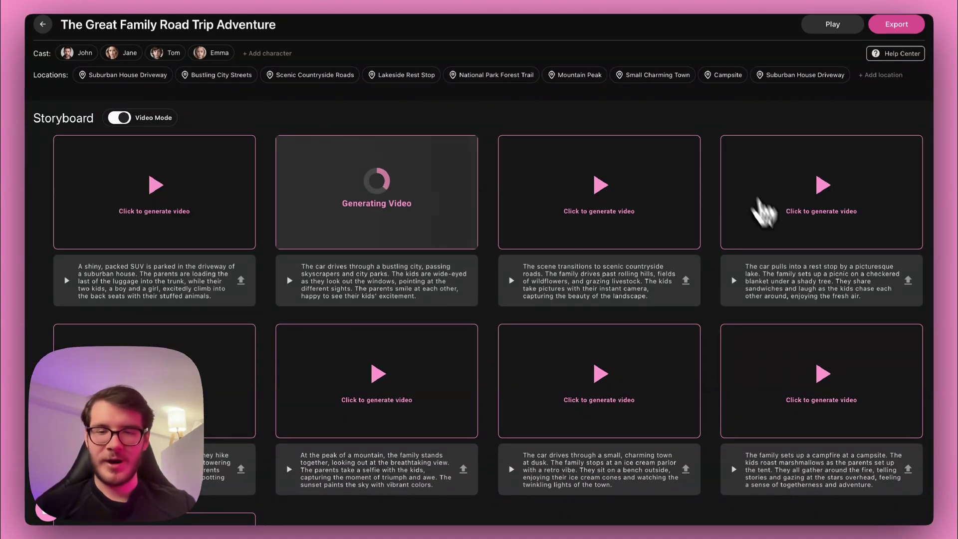
{"action": "left_click", "coordinate": [387, 382]}
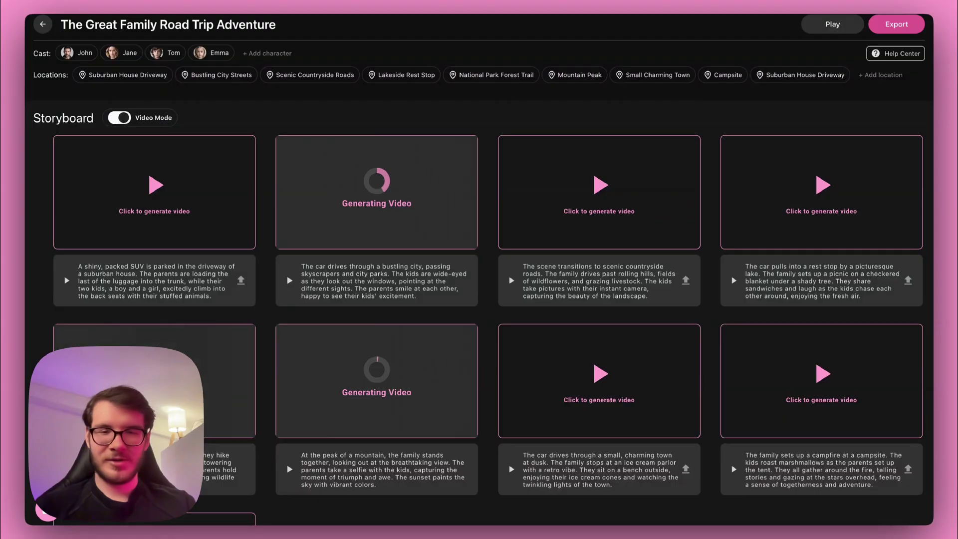